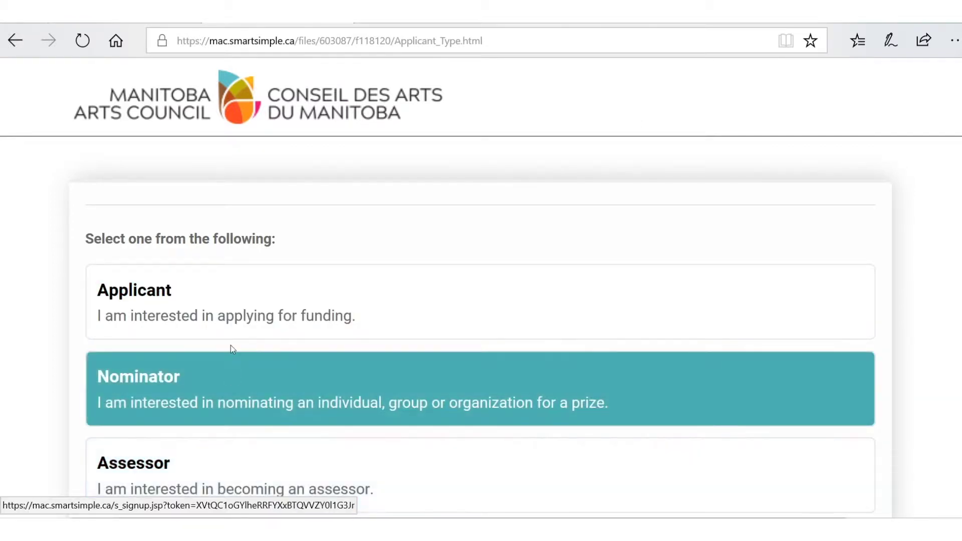
Register as an Individual applicant to bring up the eligibility quiz
{"action": "left_click", "coordinate": [240, 317]}
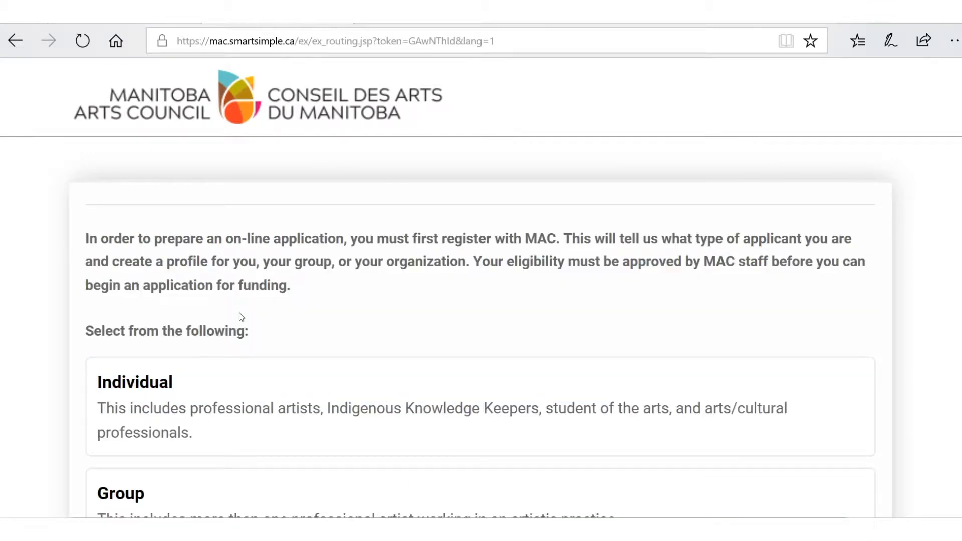
{"action": "scroll", "coordinate": [241, 316], "scroll_direction": "down", "scroll_amount": 3}
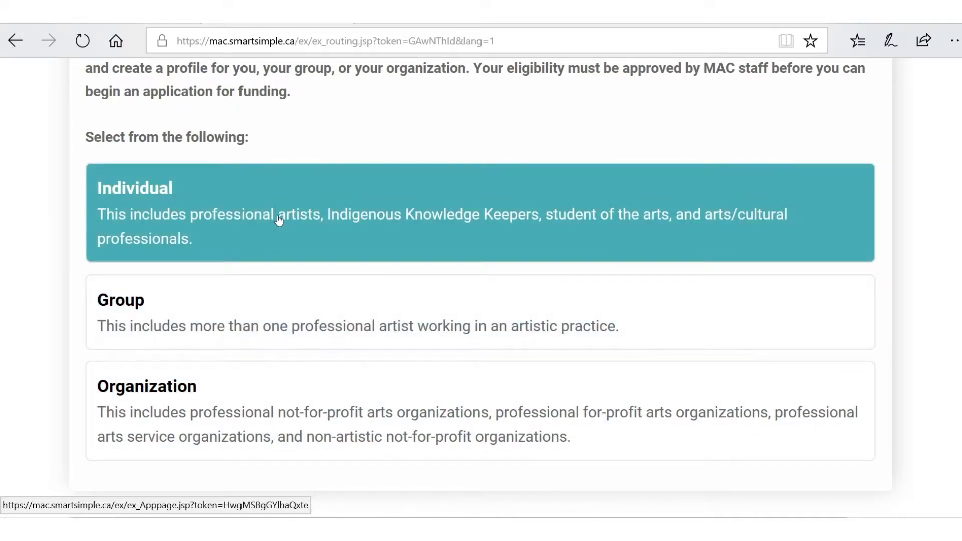
{"action": "left_click", "coordinate": [279, 221]}
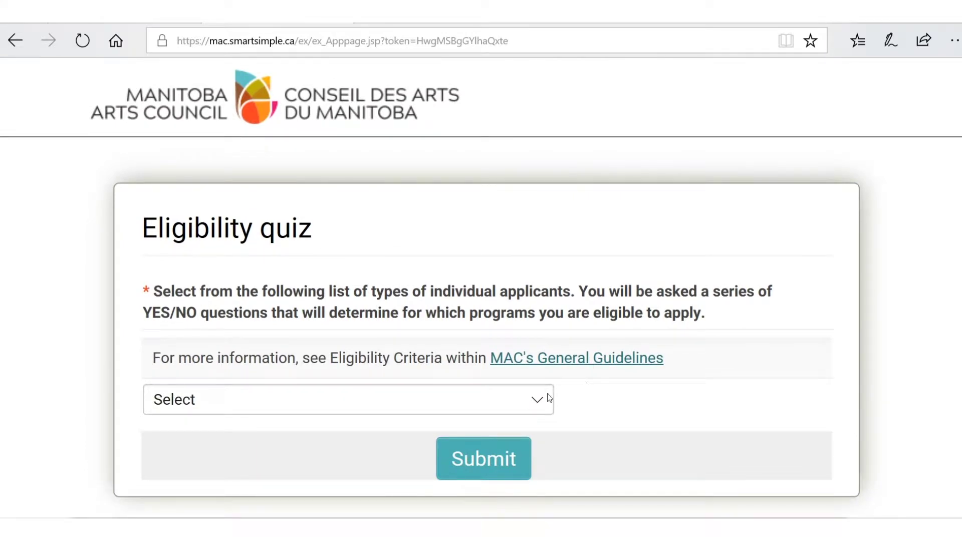
Show the four individual applicant types in the eligibility quiz's Select dropdown
{"action": "left_click", "coordinate": [534, 399]}
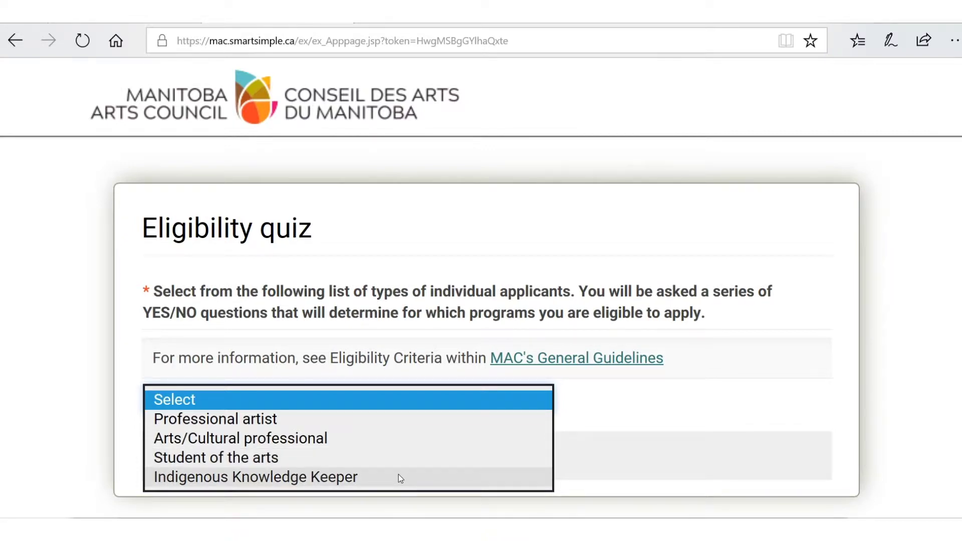
Choose Professional artist as applicant type, then answer Yes to the professional artist and citizenship questions
{"action": "left_click", "coordinate": [274, 420]}
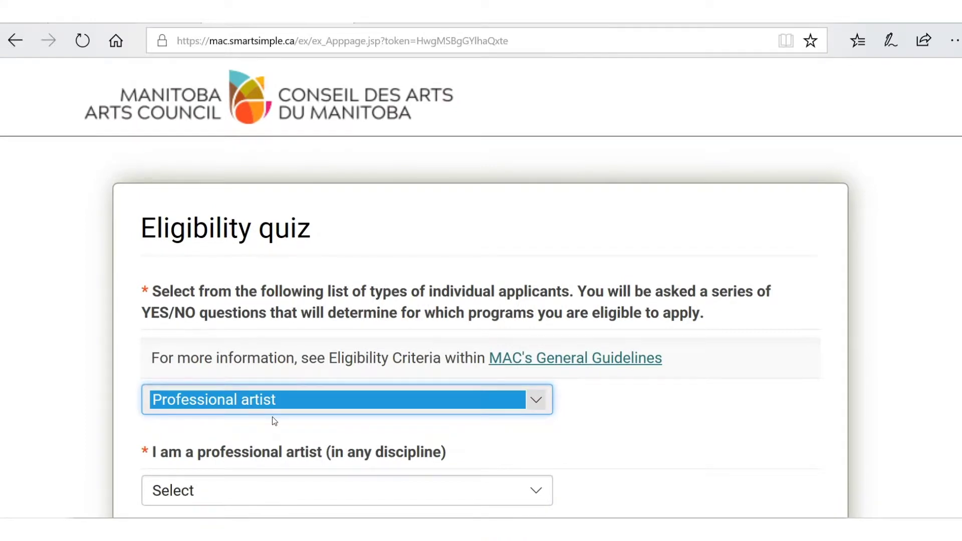
{"action": "scroll", "coordinate": [272, 416], "scroll_direction": "down", "scroll_amount": 5}
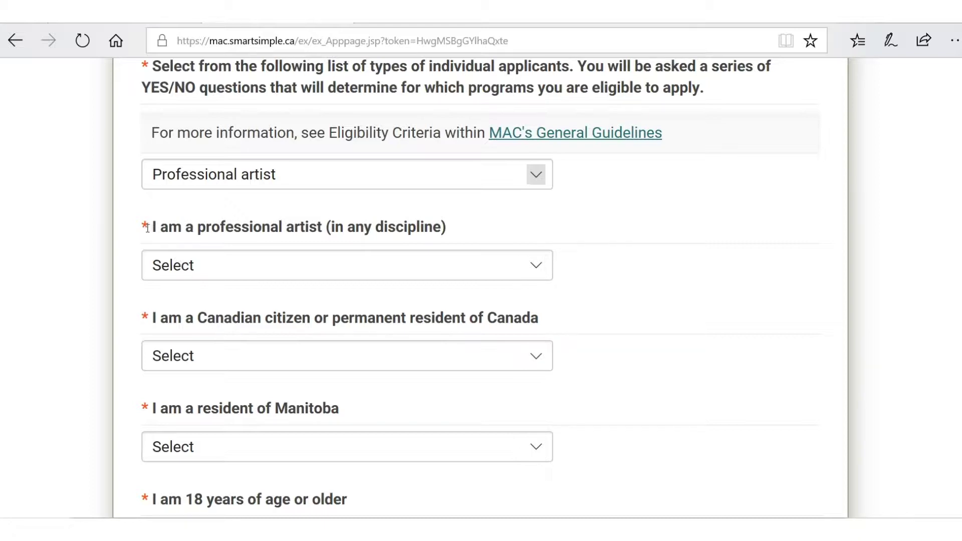
{"action": "mouse_move", "coordinate": [147, 228]}
{"action": "left_click", "coordinate": [537, 267]}
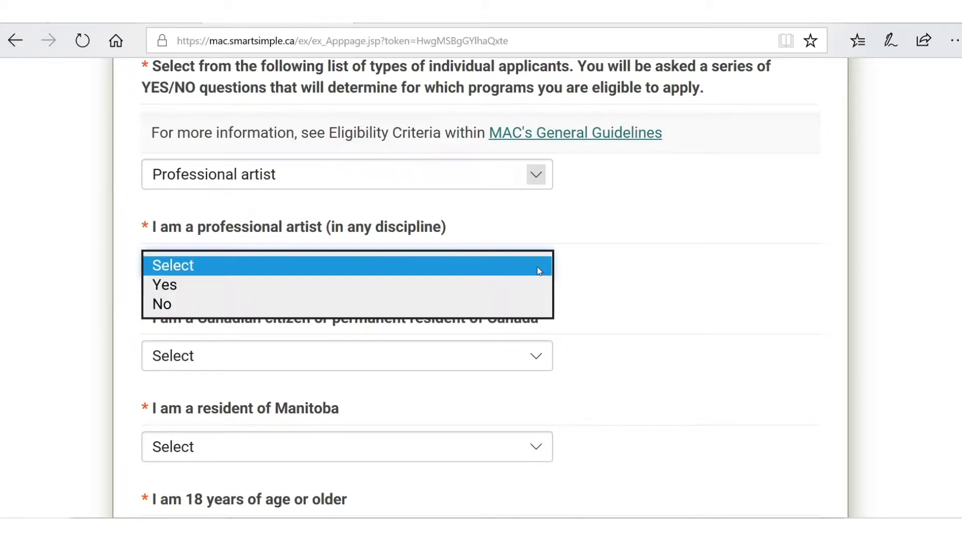
{"action": "left_click", "coordinate": [513, 280]}
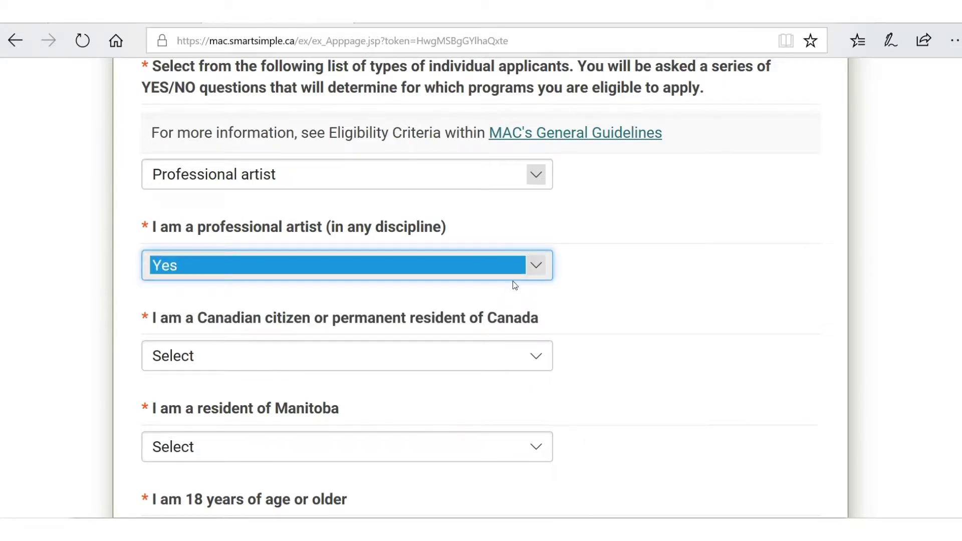
{"action": "left_click", "coordinate": [533, 351]}
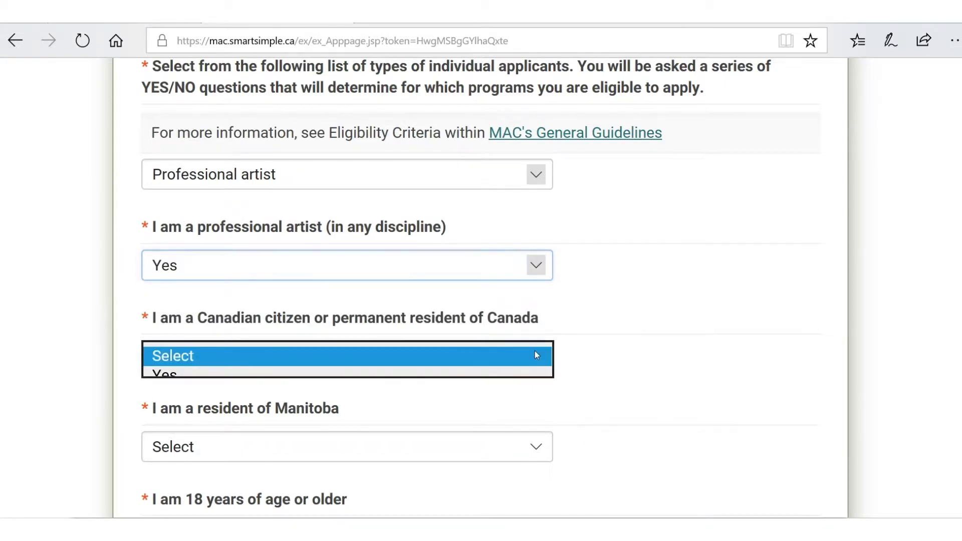
{"action": "left_click", "coordinate": [514, 373]}
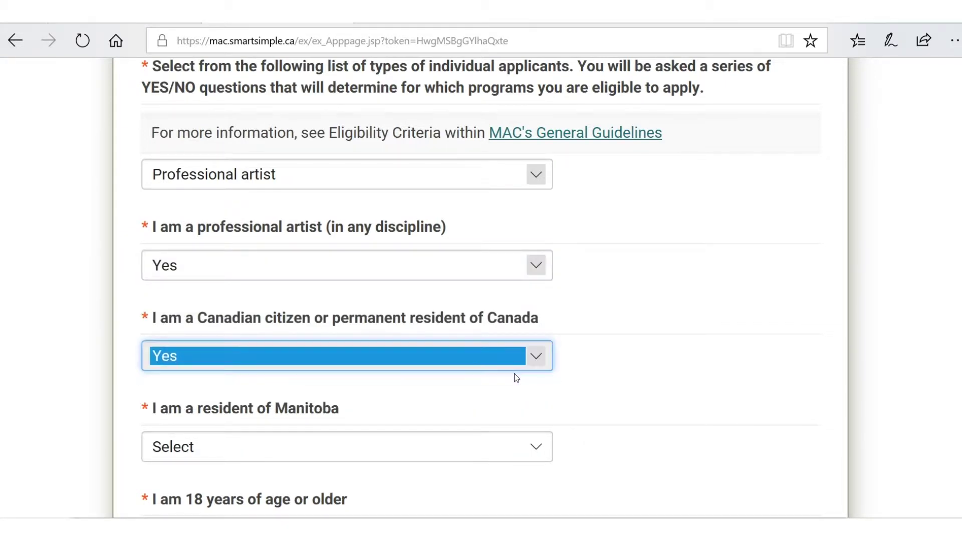
{"action": "scroll", "coordinate": [514, 373], "scroll_direction": "down", "scroll_amount": 3}
{"action": "scroll", "coordinate": [480, 298], "scroll_direction": "down", "scroll_amount": 1}
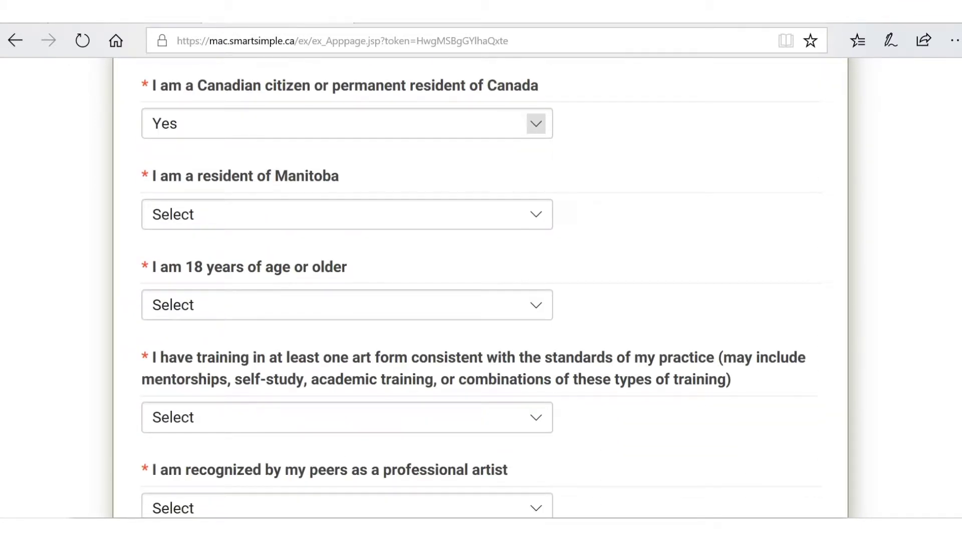
Answer Yes to the Manitoba residency, age 18 or older, and art-form training questions
{"action": "left_click", "coordinate": [535, 215]}
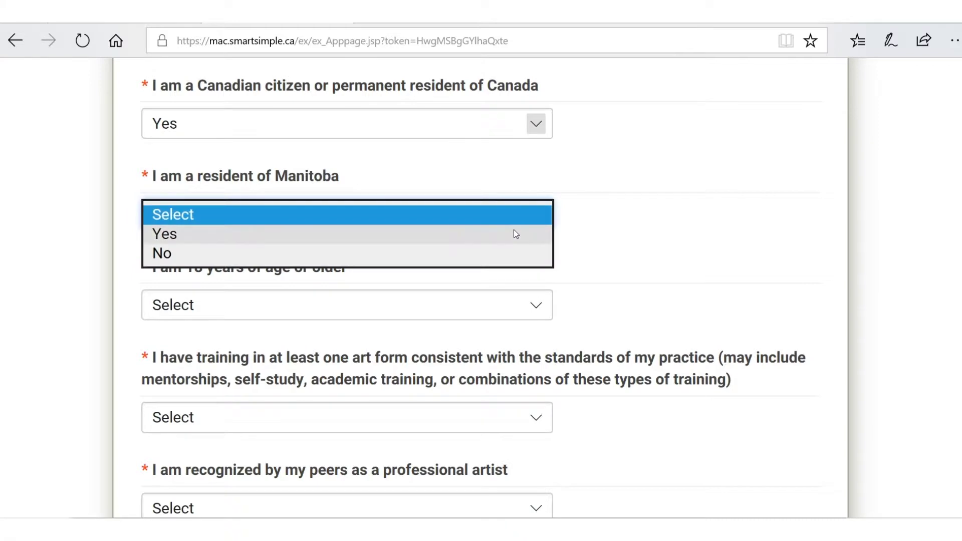
{"action": "left_click", "coordinate": [515, 234]}
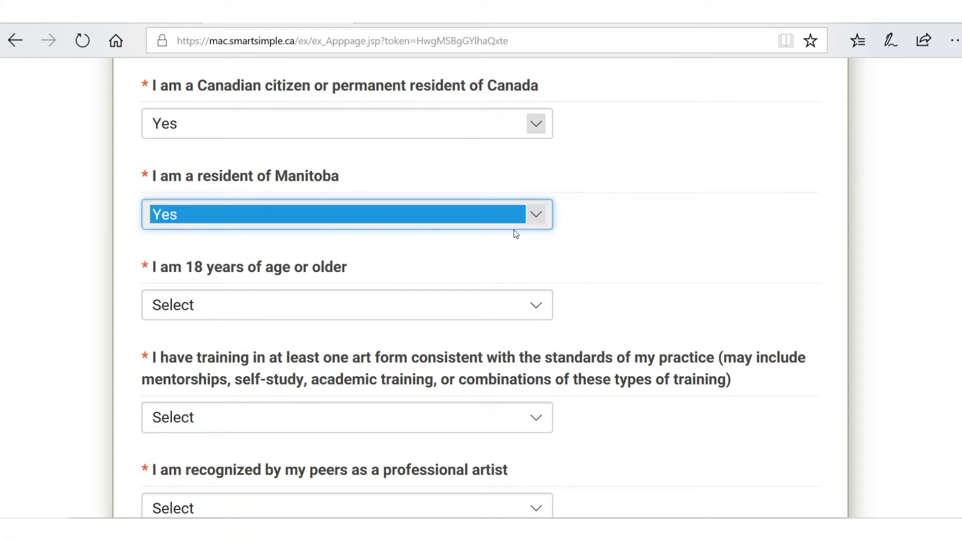
{"action": "left_click", "coordinate": [537, 303]}
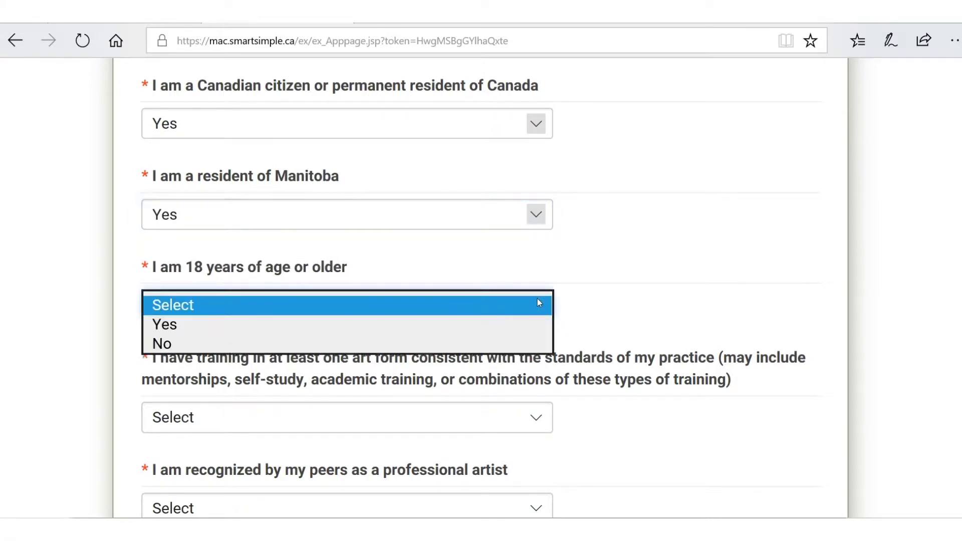
{"action": "left_click", "coordinate": [516, 326]}
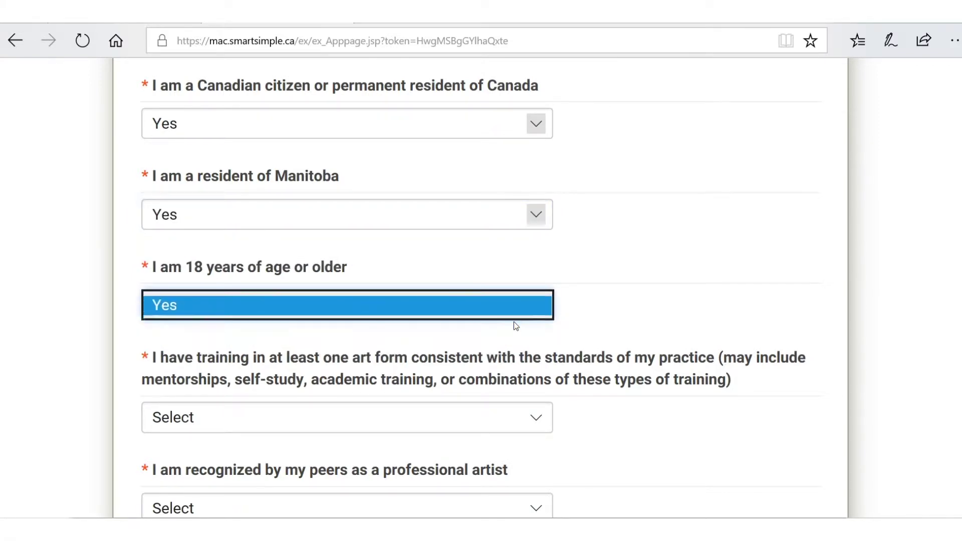
{"action": "left_click", "coordinate": [530, 407]}
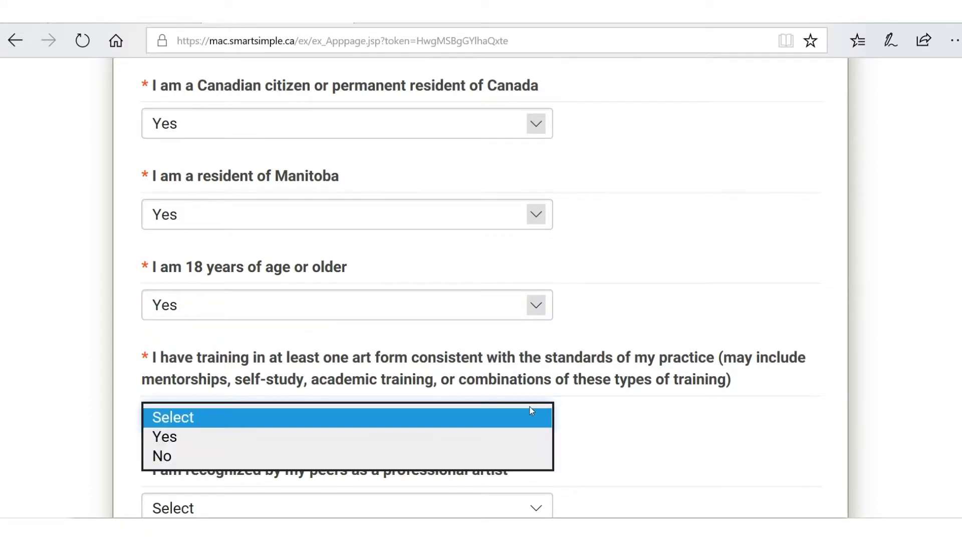
{"action": "left_click", "coordinate": [512, 428]}
{"action": "left_click", "coordinate": [513, 428]}
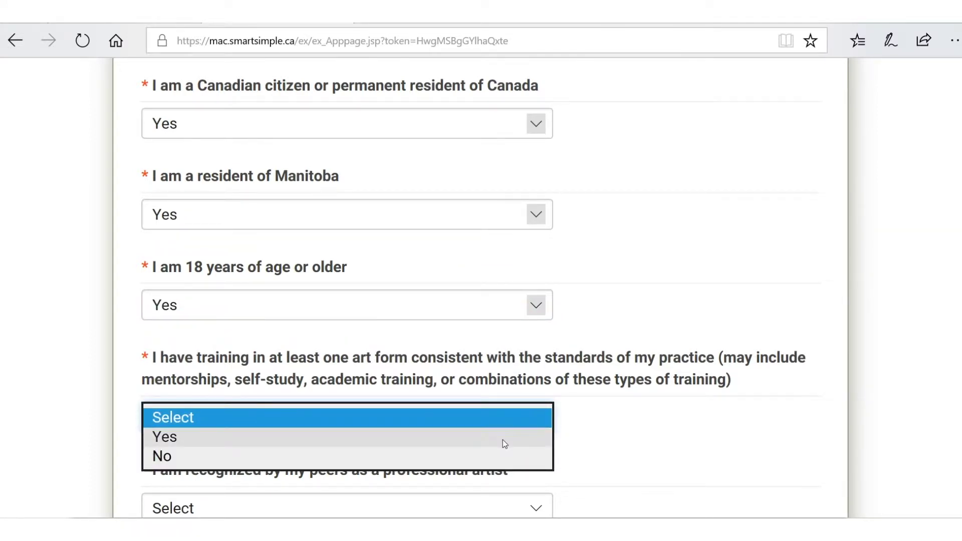
{"action": "left_click", "coordinate": [503, 439]}
Answer Yes to the peer recognition, time commitment, and public presentation history questions
{"action": "scroll", "coordinate": [503, 439], "scroll_direction": "down", "scroll_amount": 4}
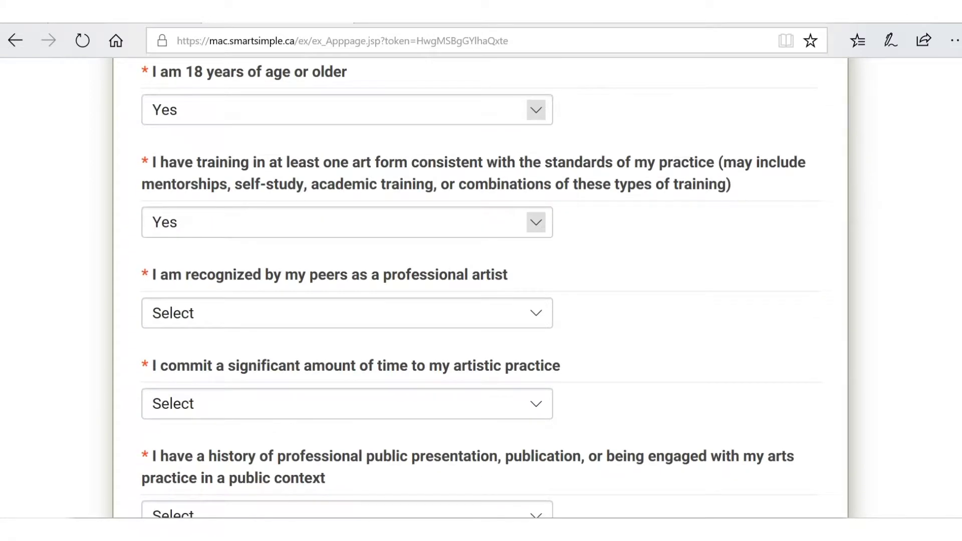
{"action": "scroll", "coordinate": [481, 288], "scroll_direction": "down", "scroll_amount": 1}
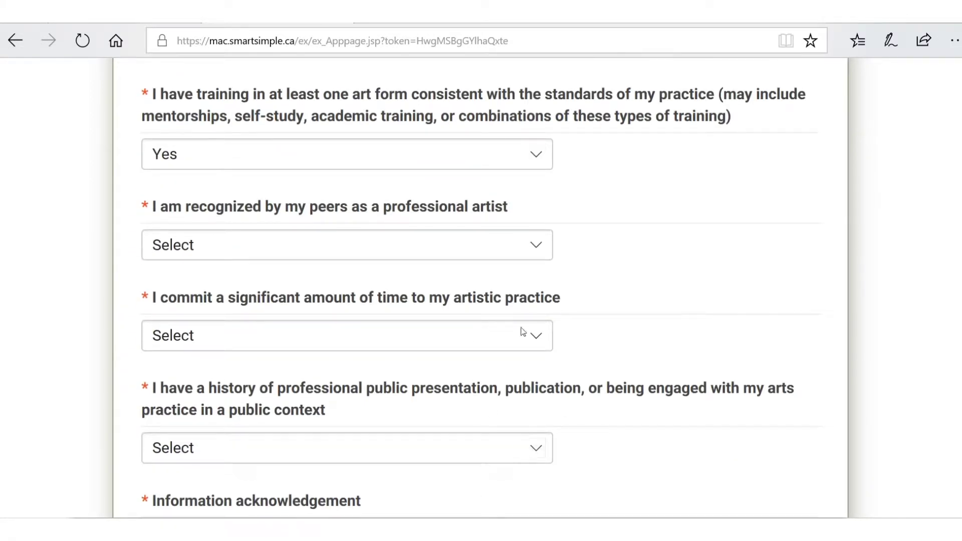
{"action": "left_click", "coordinate": [538, 257]}
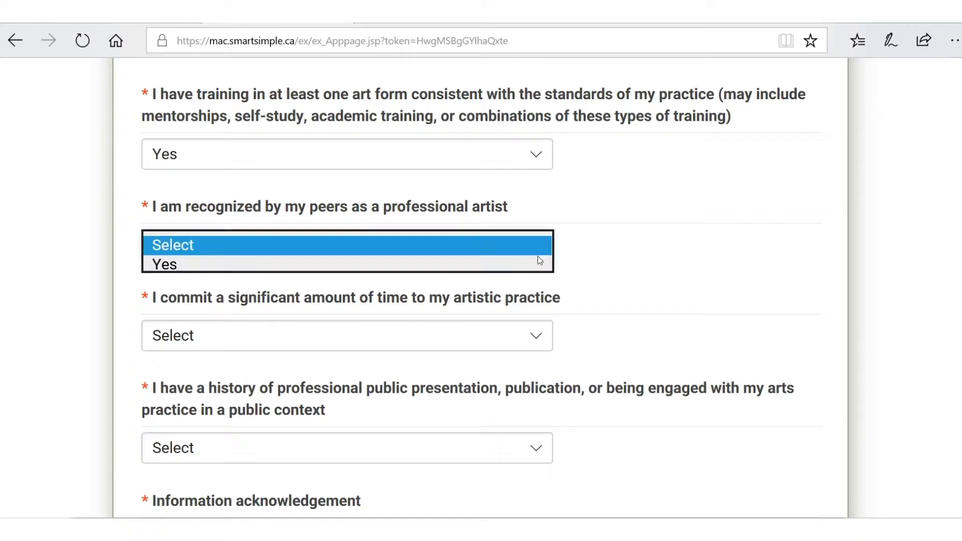
{"action": "left_click", "coordinate": [530, 265]}
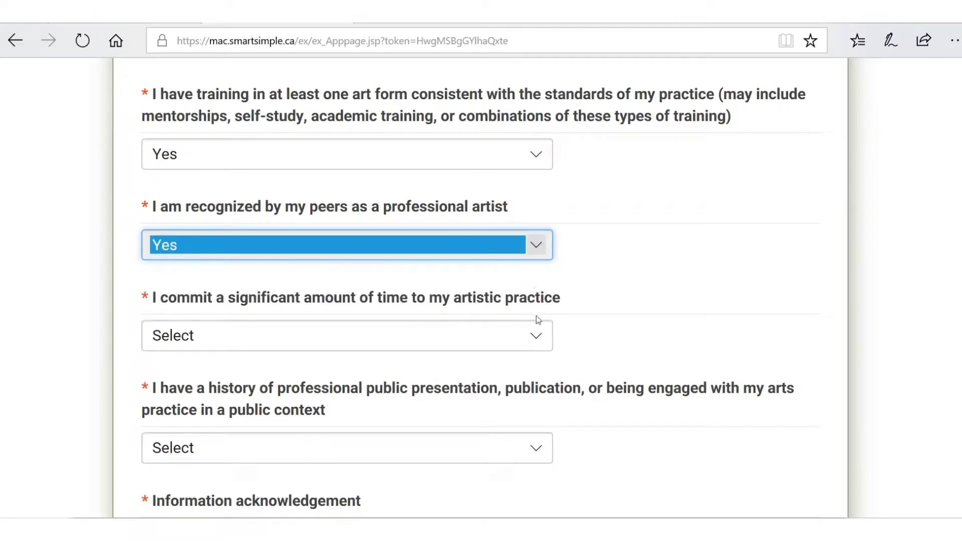
{"action": "left_click", "coordinate": [536, 330]}
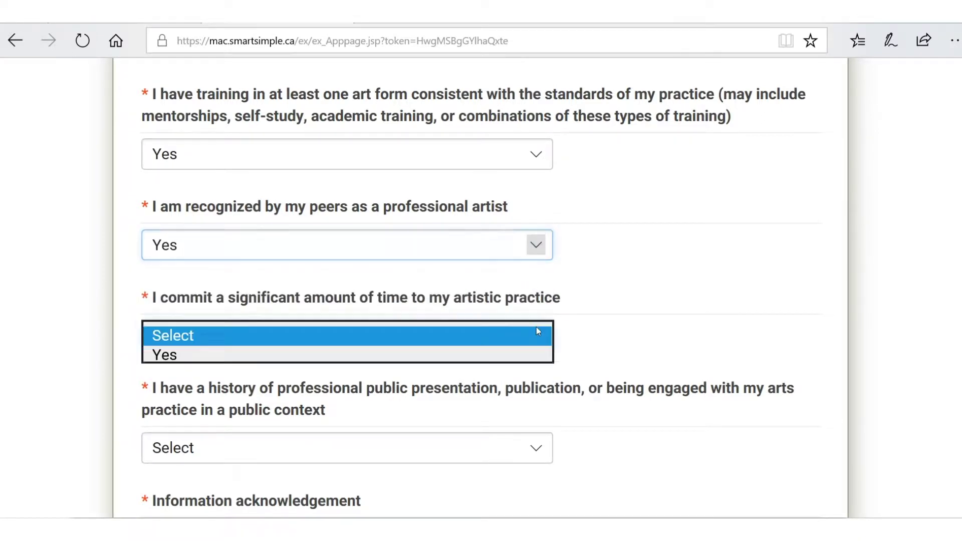
{"action": "left_click", "coordinate": [529, 352]}
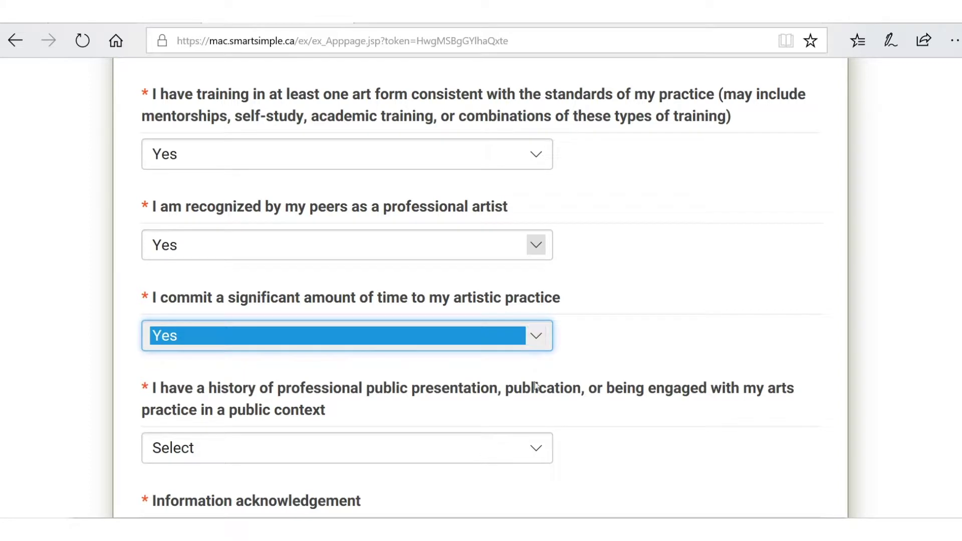
{"action": "left_click", "coordinate": [536, 447]}
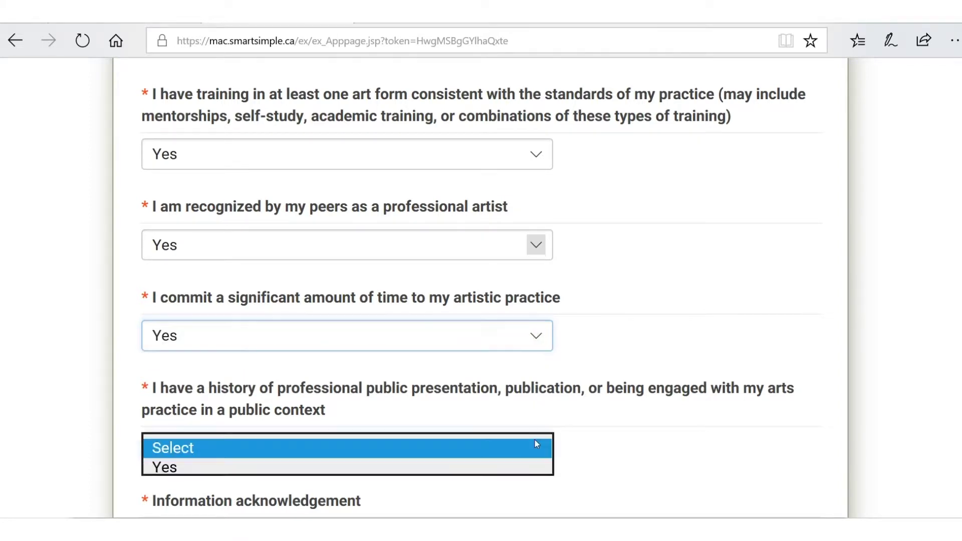
{"action": "left_click", "coordinate": [509, 467]}
Tick the accuracy declaration and staff-approval acknowledgement, then submit the eligibility quiz
{"action": "scroll", "coordinate": [509, 471], "scroll_direction": "down", "scroll_amount": 4}
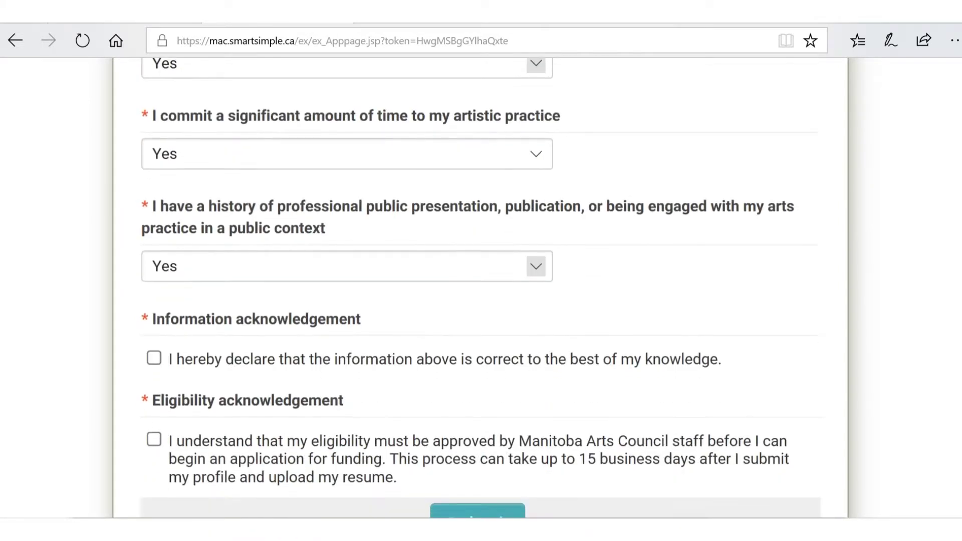
{"action": "left_click_drag", "start_coordinate": [439, 442], "coordinate": [307, 421]}
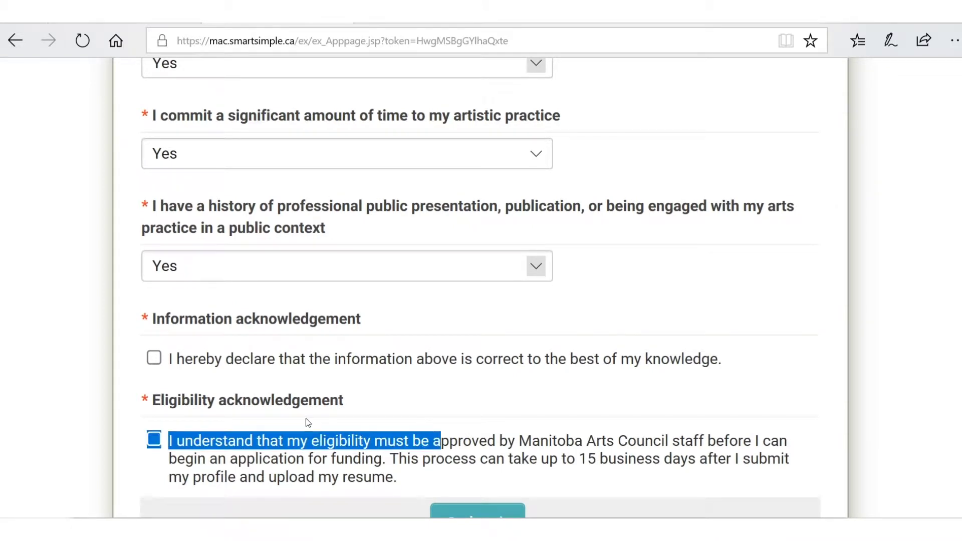
{"action": "left_click", "coordinate": [155, 358]}
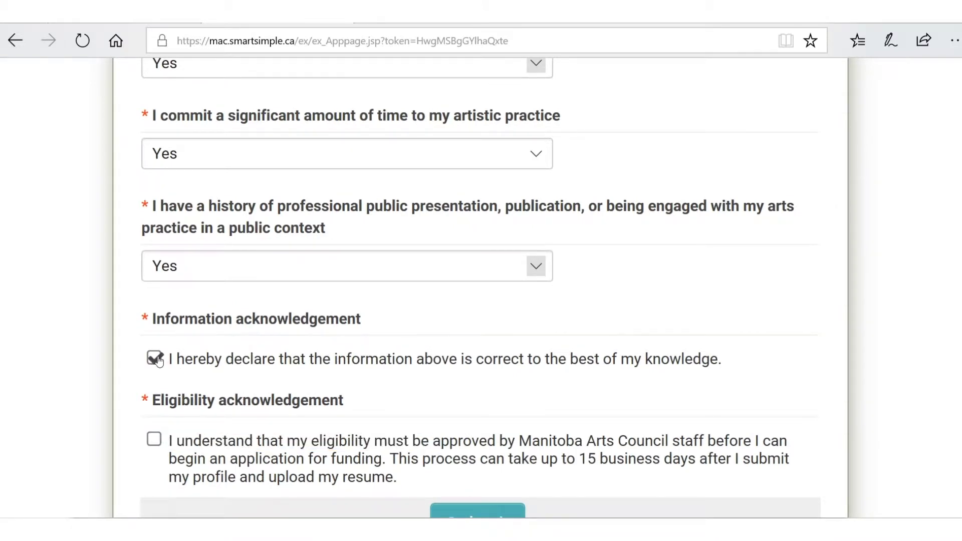
{"action": "left_click", "coordinate": [154, 439]}
{"action": "scroll", "coordinate": [154, 440], "scroll_direction": "down", "scroll_amount": 1}
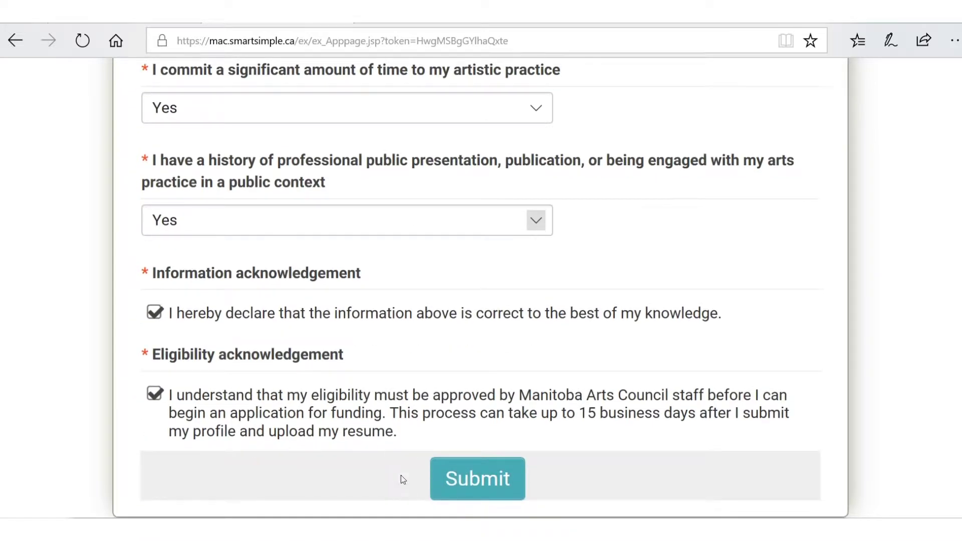
{"action": "left_click", "coordinate": [474, 483]}
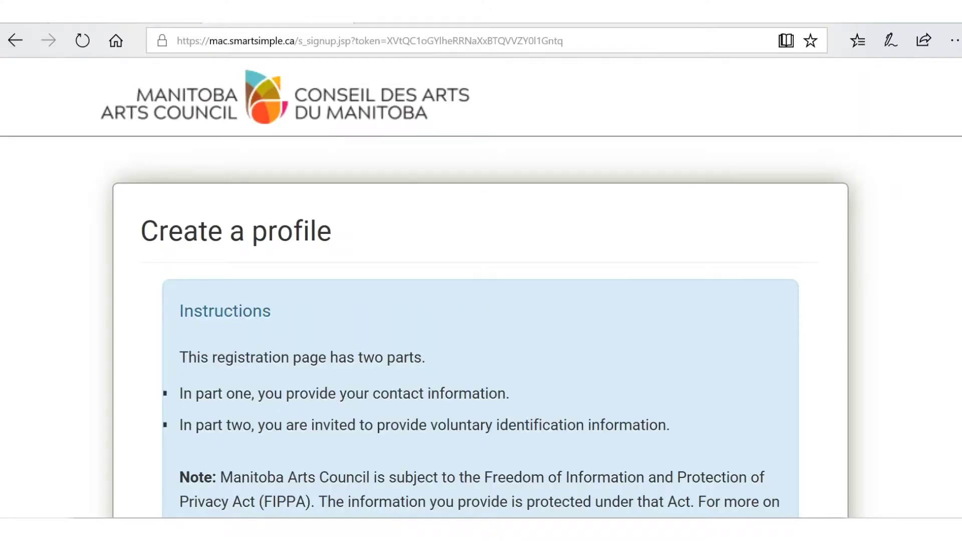
Scroll the Create a profile page down to the Part I Contact information fields
{"action": "scroll", "coordinate": [473, 480], "scroll_direction": "down", "scroll_amount": 2}
{"action": "scroll", "coordinate": [481, 275], "scroll_direction": "down", "scroll_amount": 2}
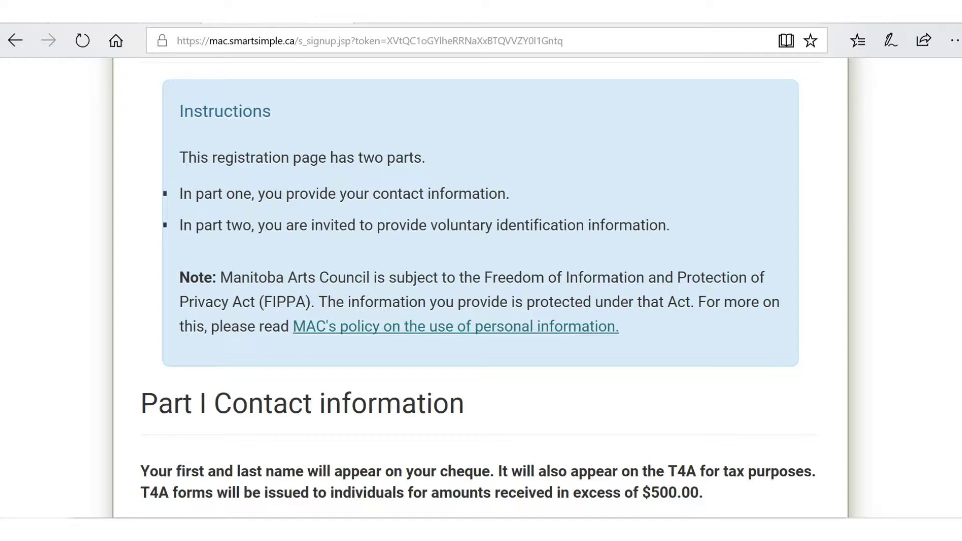
{"action": "scroll", "coordinate": [481, 288], "scroll_direction": "down", "scroll_amount": 3}
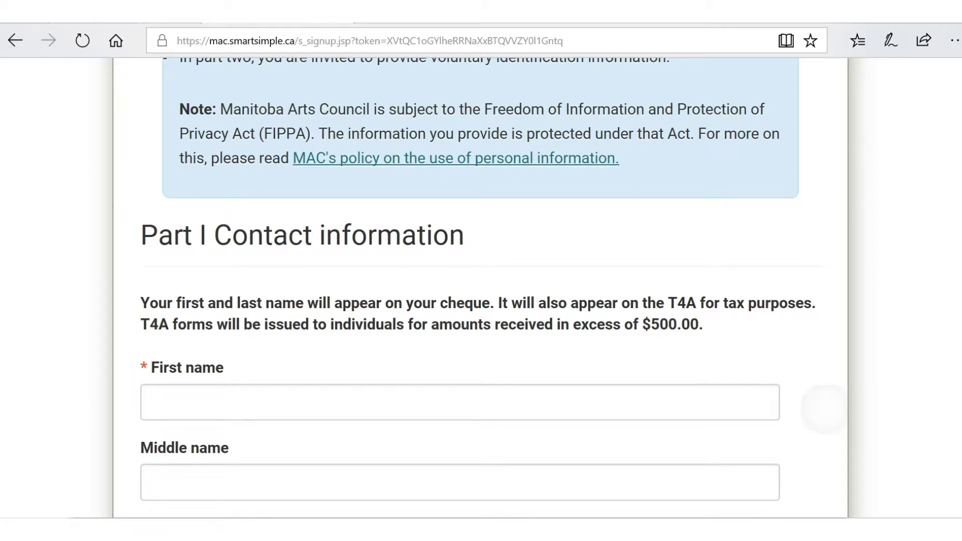
{"action": "scroll", "coordinate": [822, 408], "scroll_direction": "down", "scroll_amount": 3}
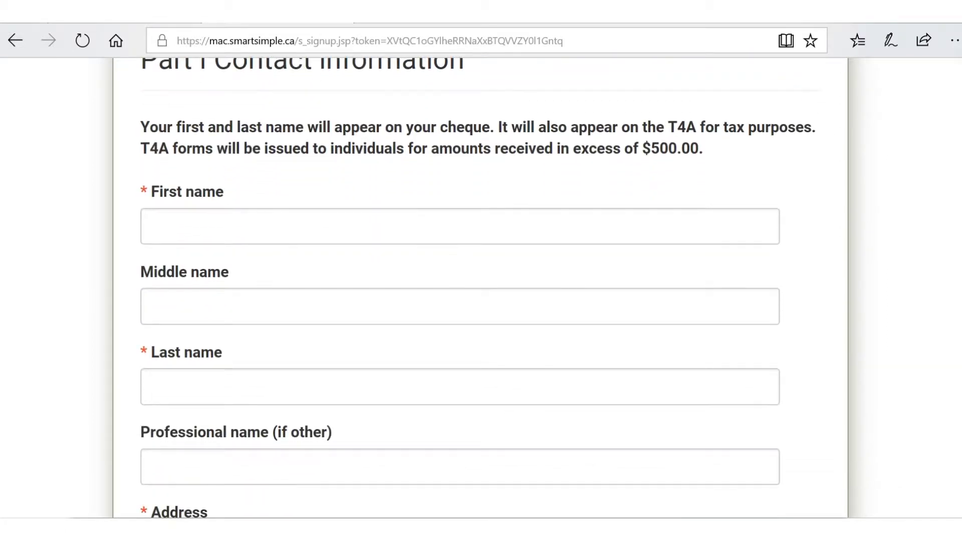
Enter the applicant's first name and last name in the profile form
{"action": "left_click", "coordinate": [150, 225]}
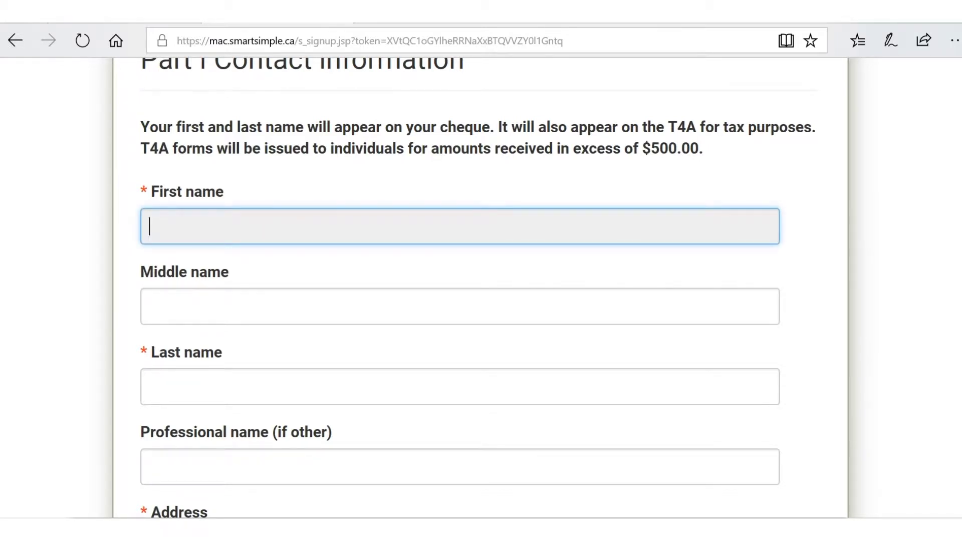
{"action": "type", "text": "Mary"}
{"action": "left_click", "coordinate": [150, 386]}
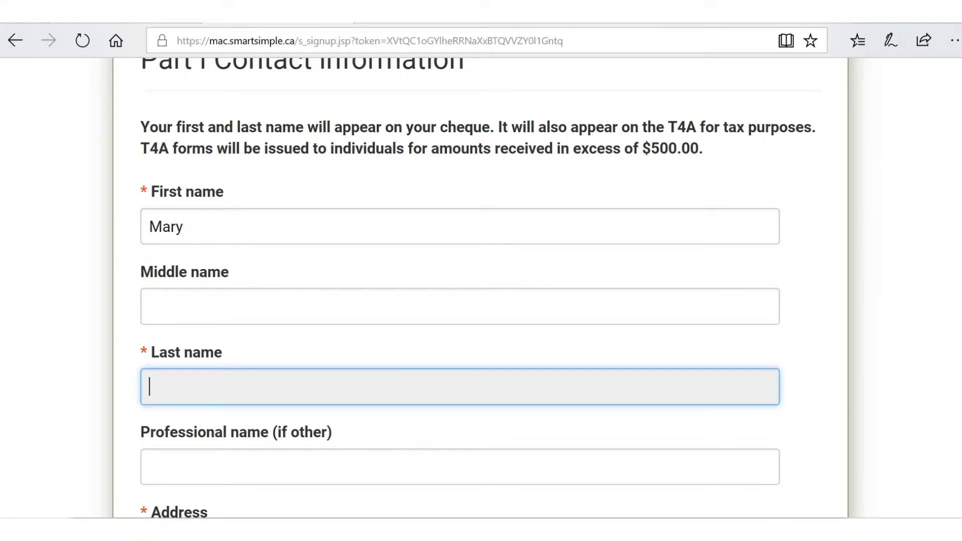
{"action": "type", "text": "Smith"}
{"action": "scroll", "coordinate": [476, 288], "scroll_direction": "down", "scroll_amount": 3}
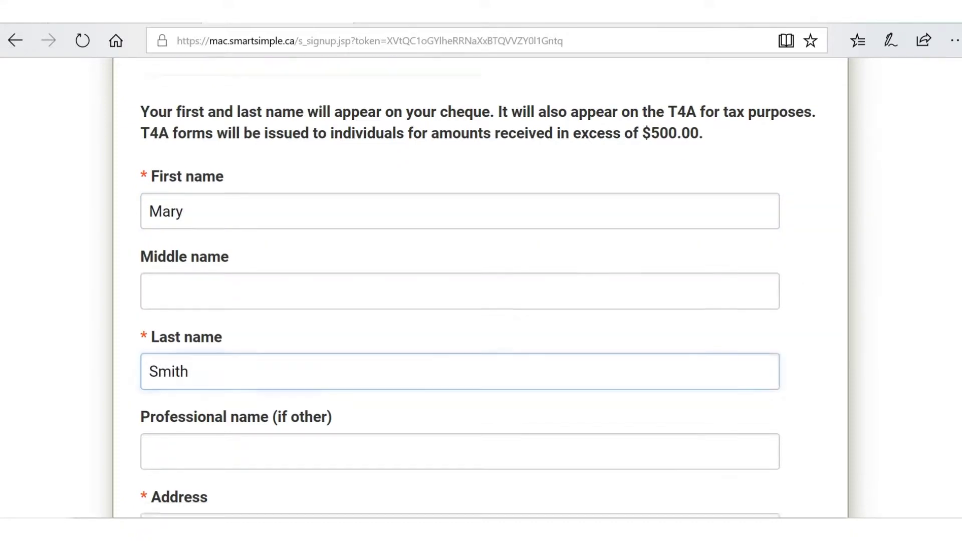
{"action": "scroll", "coordinate": [460, 288], "scroll_direction": "down", "scroll_amount": 2}
Enter the applicant's street address and correct its typos
{"action": "left_click", "coordinate": [460, 304]}
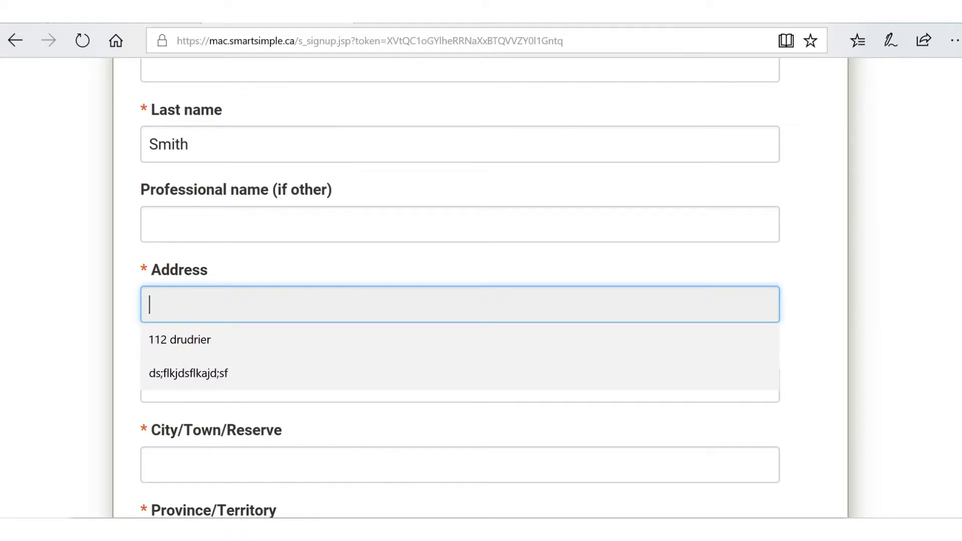
{"action": "type", "text": "222 "}
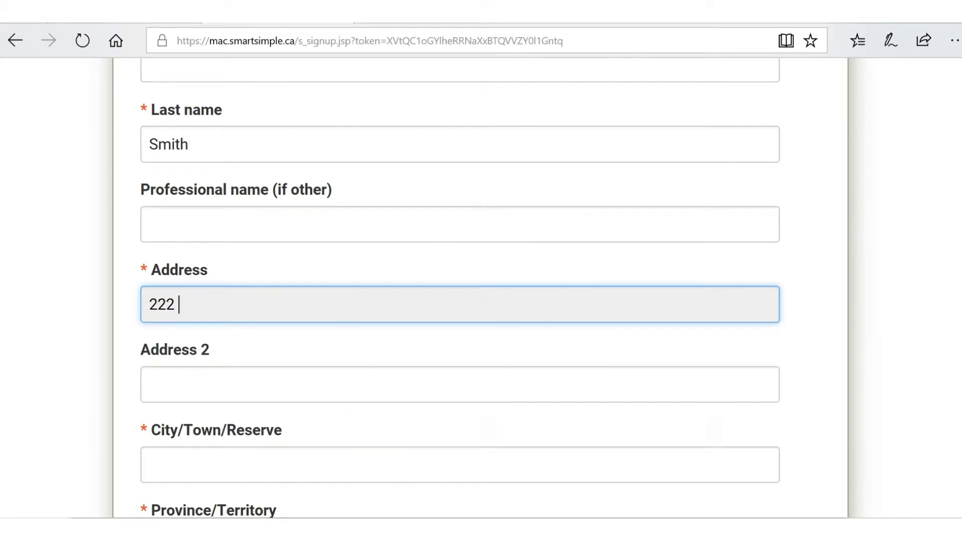
{"action": "type", "text": "maint Sy"}
{"action": "key", "text": "BackSpace"}
{"action": "type", "text": "t"}
{"action": "left_click", "coordinate": [217, 320]}
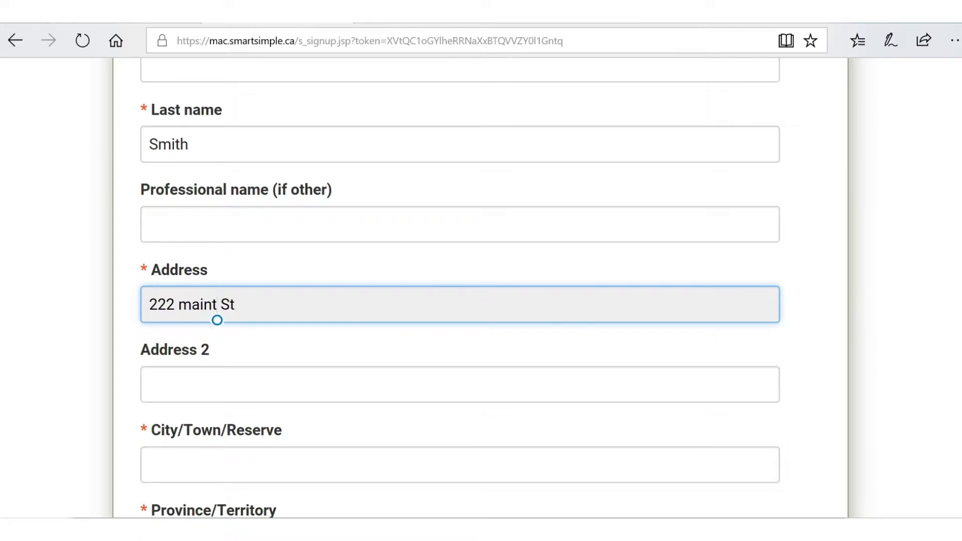
{"action": "key", "text": "BackSpace"}
{"action": "left_click", "coordinate": [213, 467]}
{"action": "key", "text": "shift+Tab"}
Enter the applicant's city and set Province/Territory to Manitoba
{"action": "scroll", "coordinate": [460, 301], "scroll_direction": "down", "scroll_amount": 3}
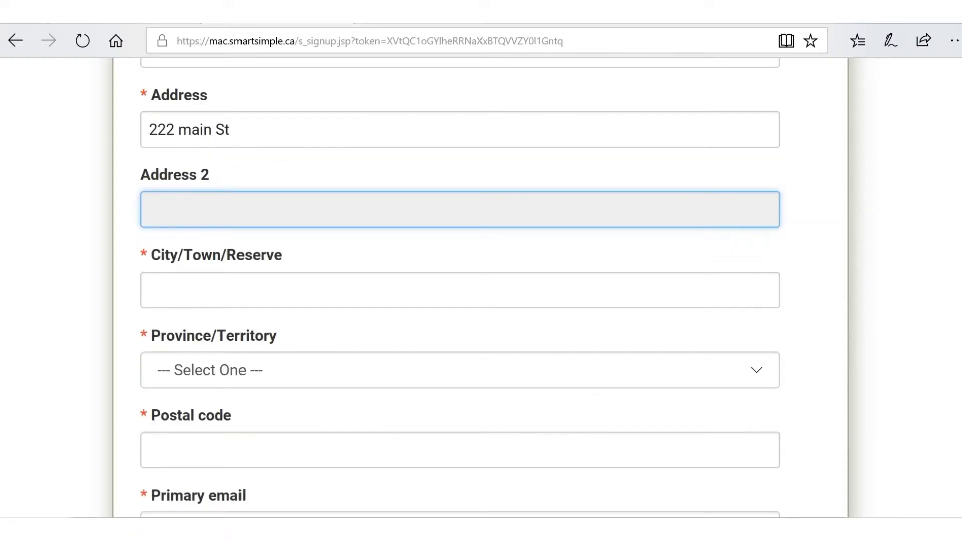
{"action": "left_click", "coordinate": [172, 299]}
{"action": "type", "text": "fl"}
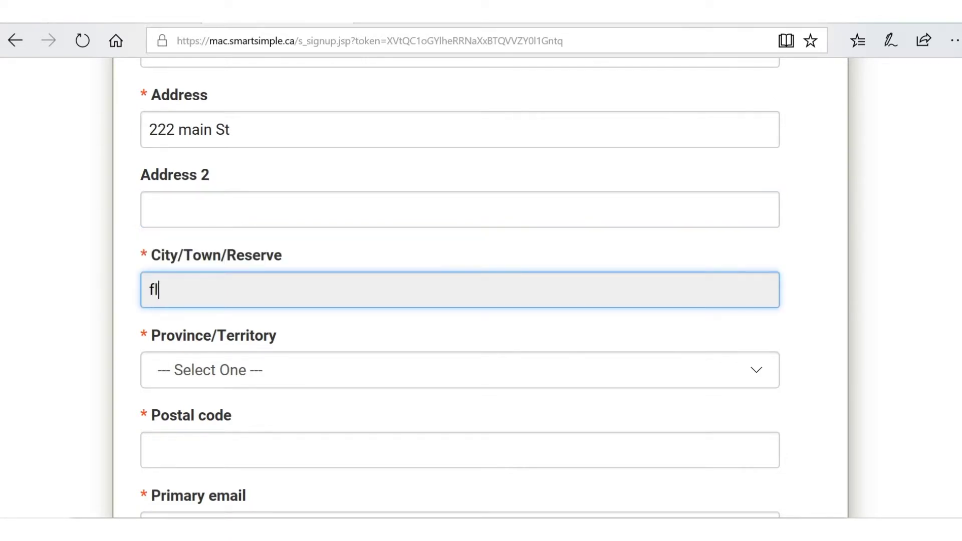
{"action": "type", "text": "in Flon"}
{"action": "key", "text": "Tab"}
{"action": "key", "text": "alt+Down"}
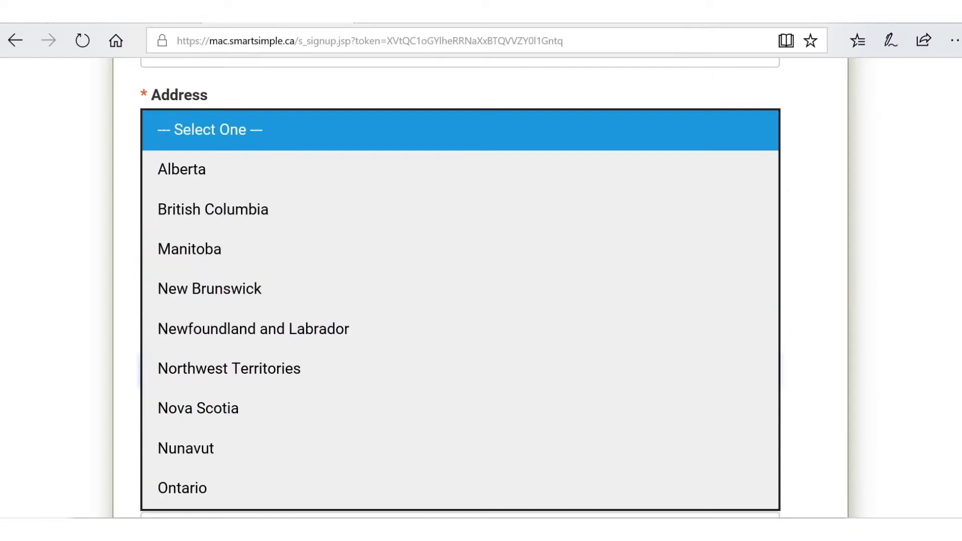
{"action": "key", "text": "Down"}
{"action": "key", "text": "Down"}
{"action": "key", "text": "Down"}
{"action": "key", "text": "Return"}
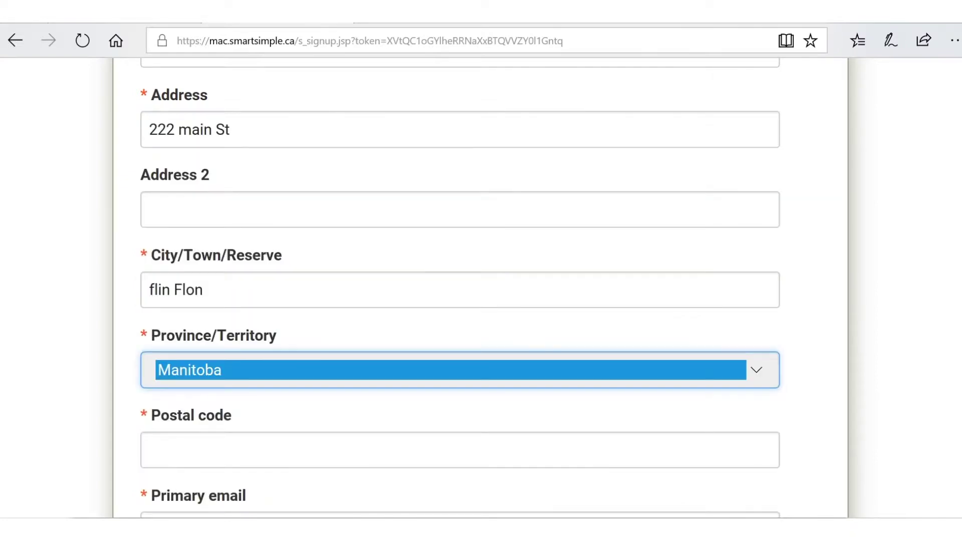
Enter the postal code and fill the primary email from the autocomplete suggestion
{"action": "scroll", "coordinate": [460, 285], "scroll_direction": "down", "scroll_amount": 4}
{"action": "left_click", "coordinate": [460, 239]}
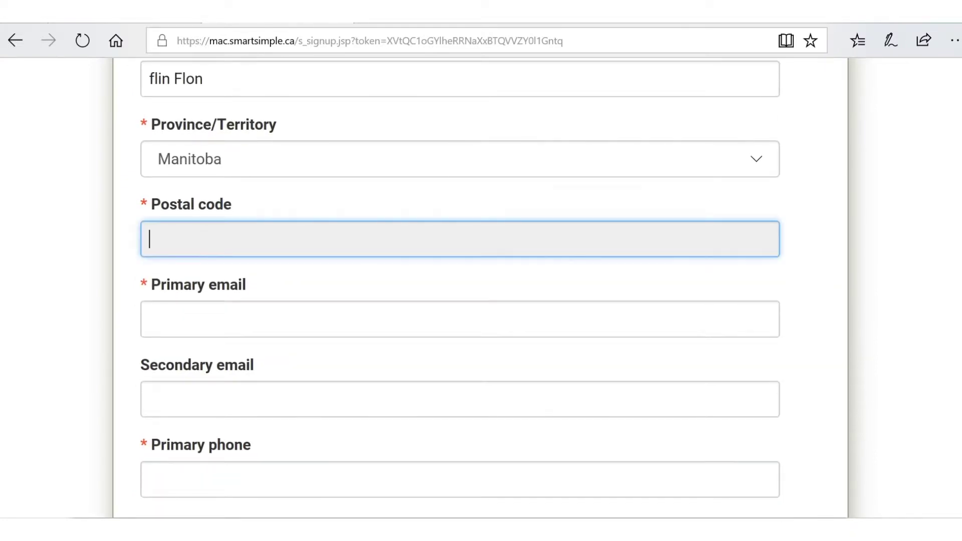
{"action": "type", "text": "rrr 222"}
{"action": "left_click", "coordinate": [172, 318]}
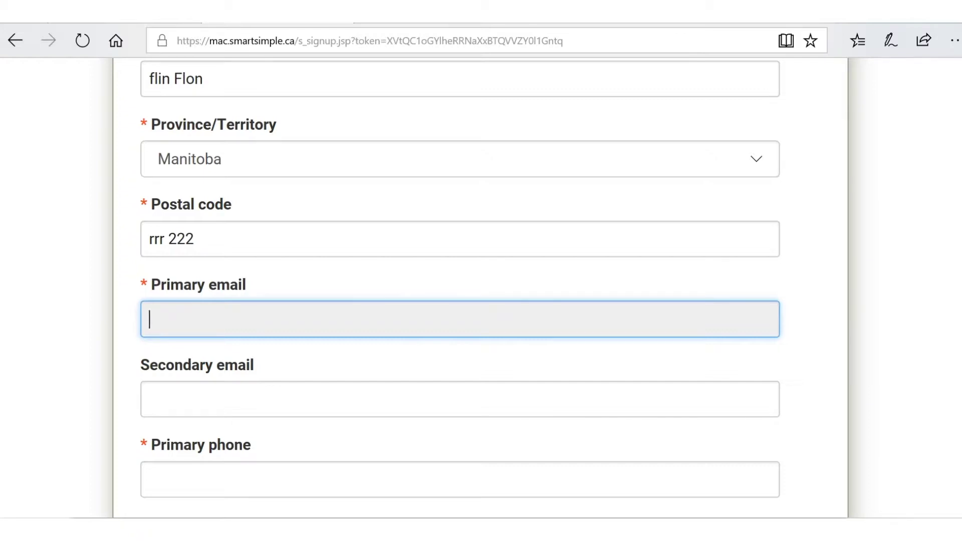
{"action": "type", "text": "mac.t"}
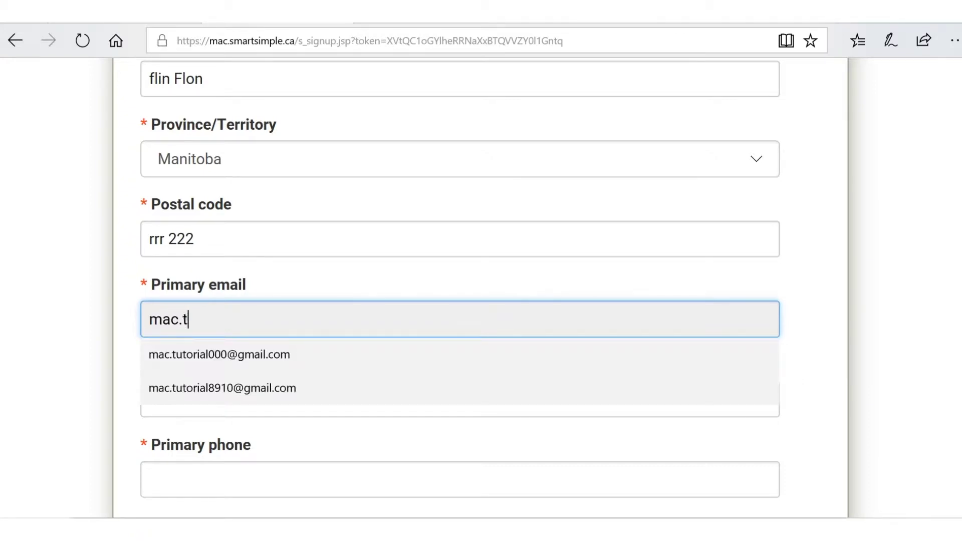
{"action": "type", "text": "utorial"}
{"action": "left_click", "coordinate": [341, 354]}
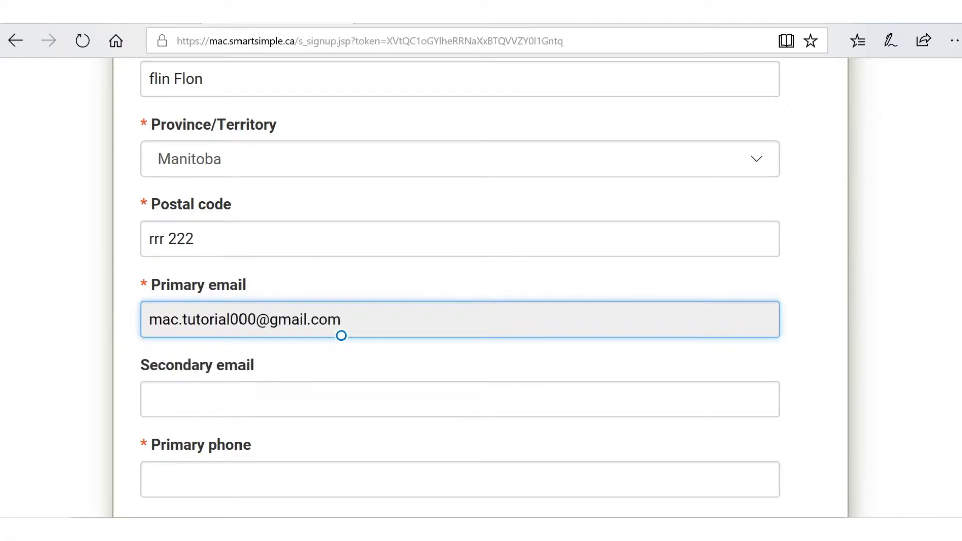
Enter the applicant's primary phone number, then scroll down to the disciplines checkboxes
{"action": "scroll", "coordinate": [341, 335], "scroll_direction": "down", "scroll_amount": 4}
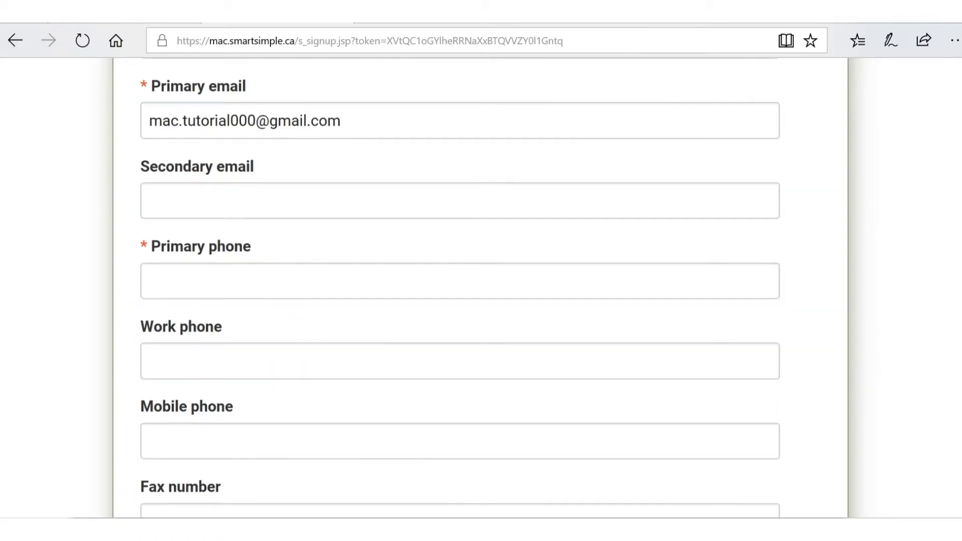
{"action": "left_click", "coordinate": [341, 264]}
{"action": "type", "text": "20"}
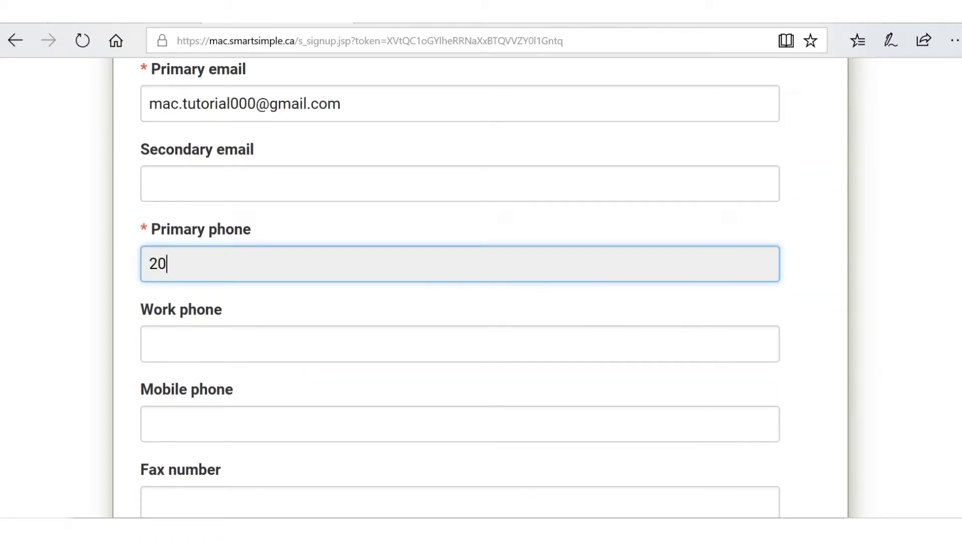
{"action": "type", "text": "4-999-9999"}
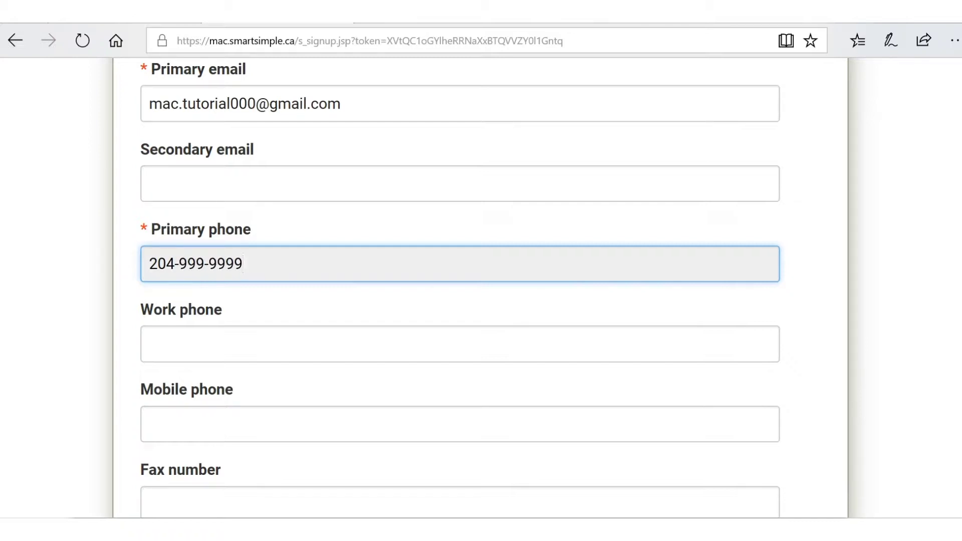
{"action": "scroll", "coordinate": [460, 288], "scroll_direction": "down", "scroll_amount": 2}
{"action": "scroll", "coordinate": [460, 288], "scroll_direction": "down", "scroll_amount": 2}
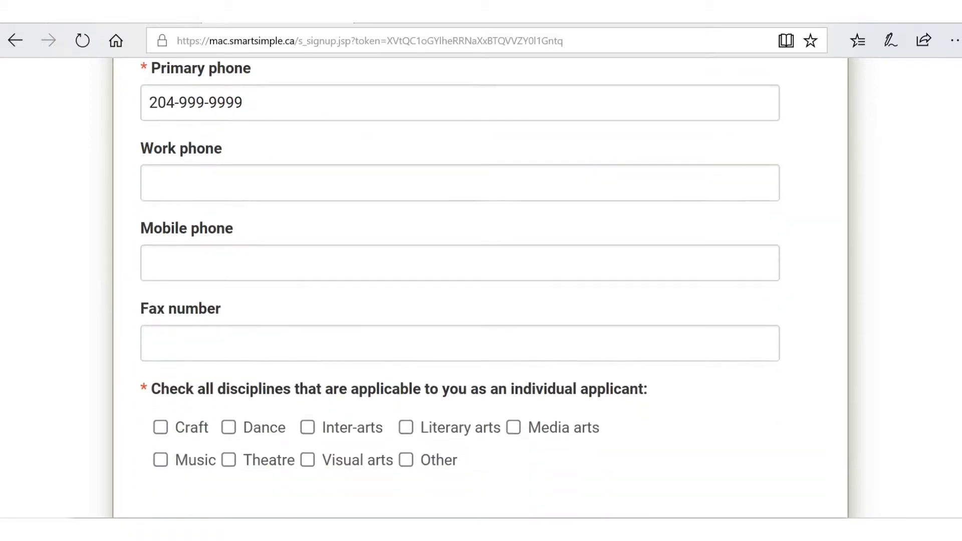
{"action": "scroll", "coordinate": [459, 288], "scroll_direction": "down", "scroll_amount": 3}
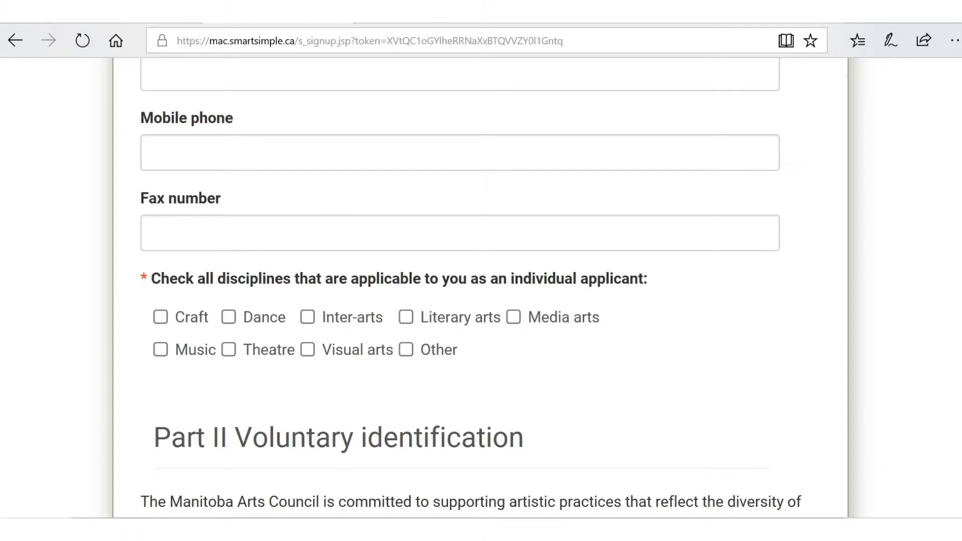
Tick Music, then the World music, Strings (incl. fiddle), Ethno-cultural folk music and Percussion genres
{"action": "left_click", "coordinate": [160, 349]}
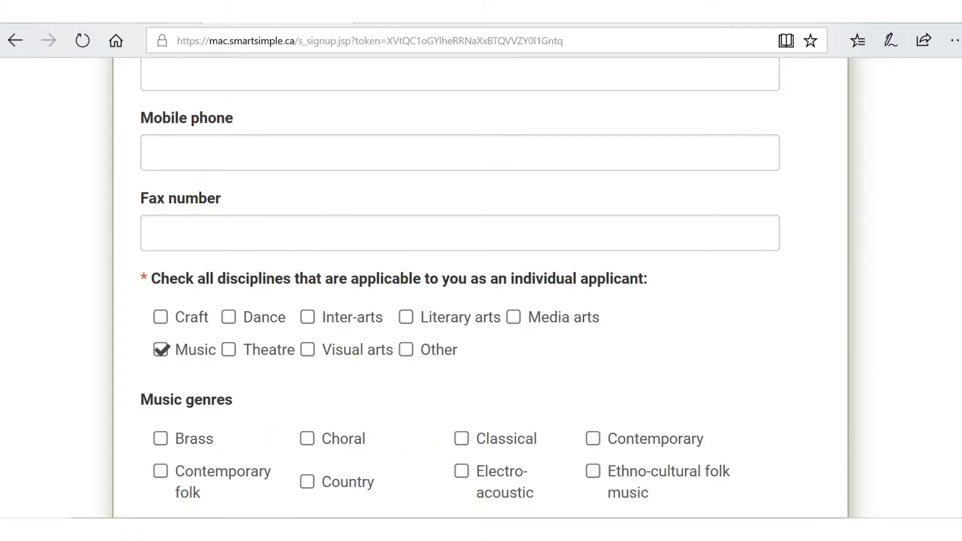
{"action": "scroll", "coordinate": [460, 293], "scroll_direction": "down", "scroll_amount": 4}
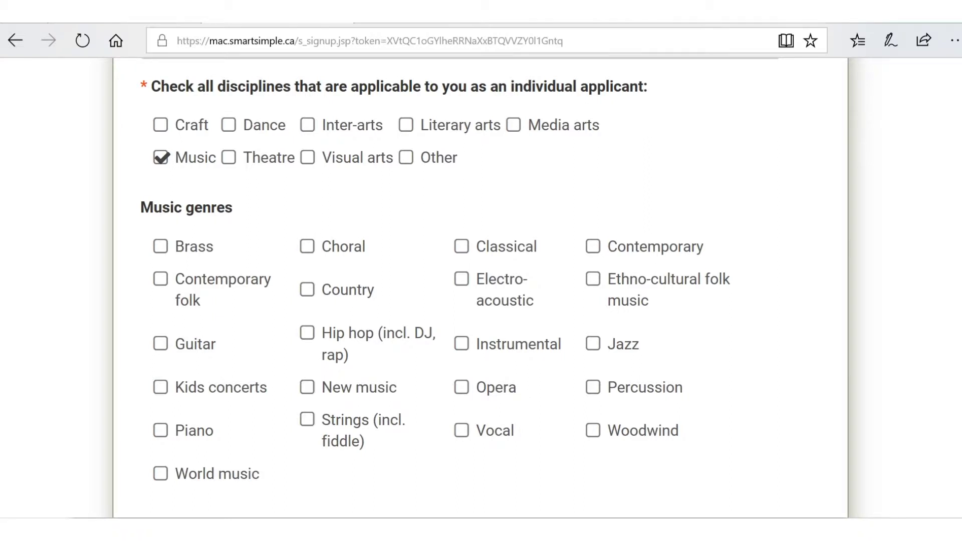
{"action": "left_click", "coordinate": [161, 474]}
{"action": "left_click", "coordinate": [307, 419]}
{"action": "left_click", "coordinate": [592, 279]}
{"action": "left_click", "coordinate": [593, 387]}
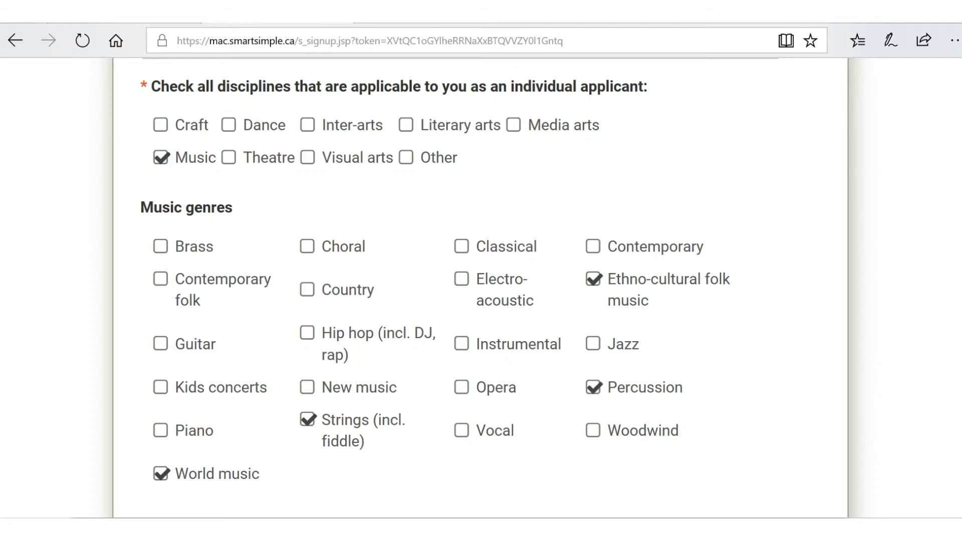
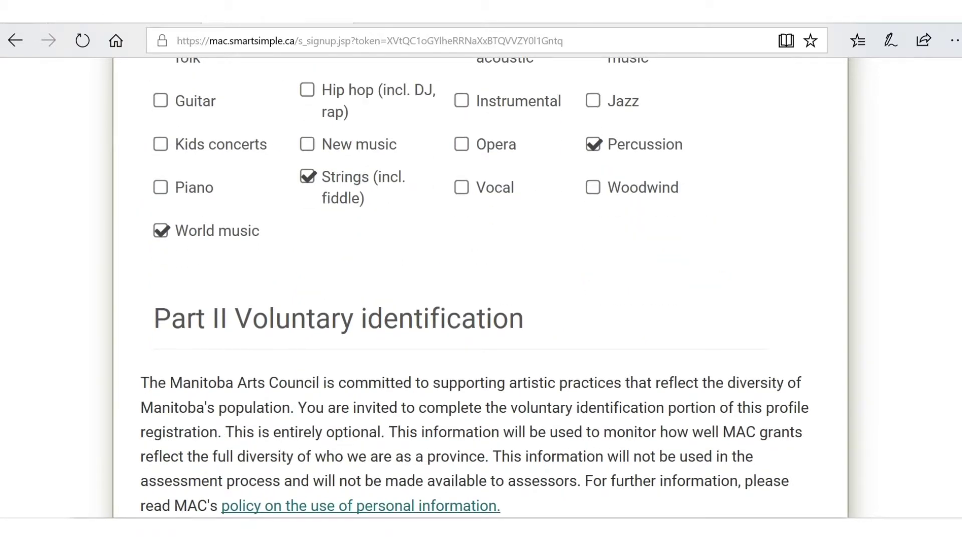
{"action": "scroll", "coordinate": [474, 287], "scroll_direction": "down", "scroll_amount": 2}
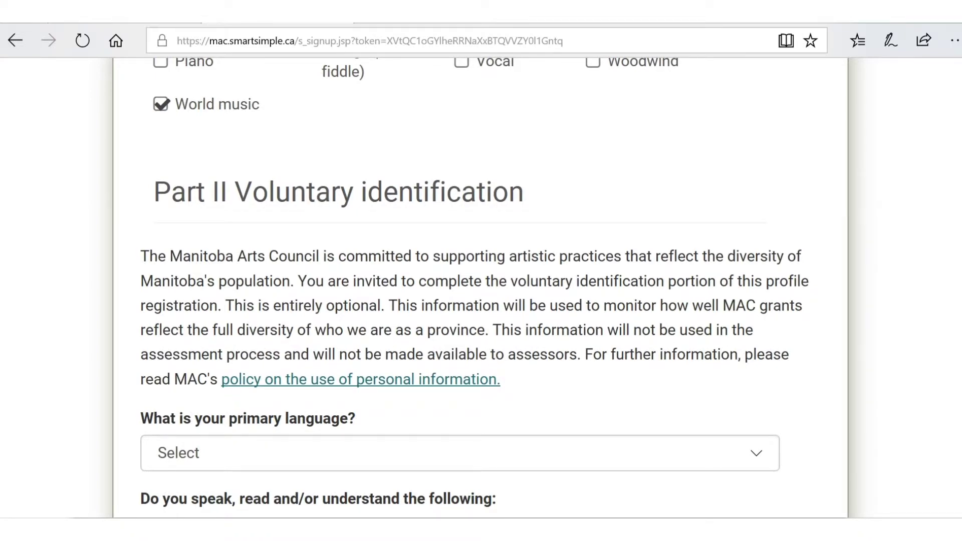
Choose English as the primary language
{"action": "scroll", "coordinate": [474, 287], "scroll_direction": "down", "scroll_amount": 3}
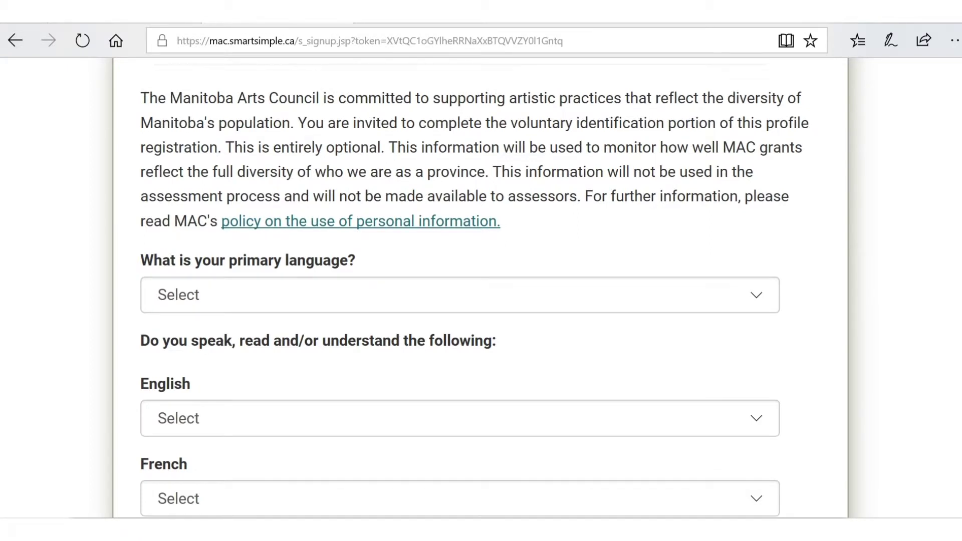
{"action": "scroll", "coordinate": [473, 288], "scroll_direction": "down", "scroll_amount": 2}
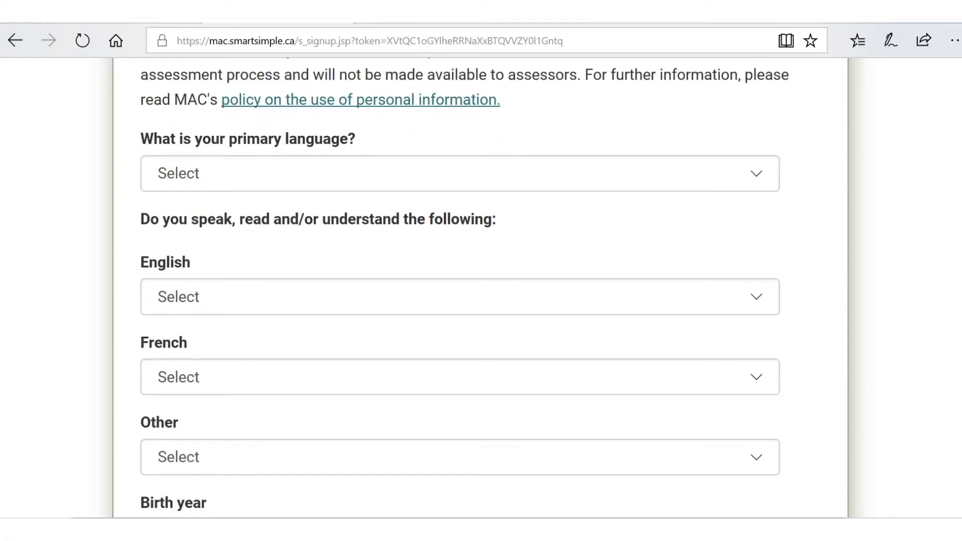
{"action": "key", "text": "alt+Down"}
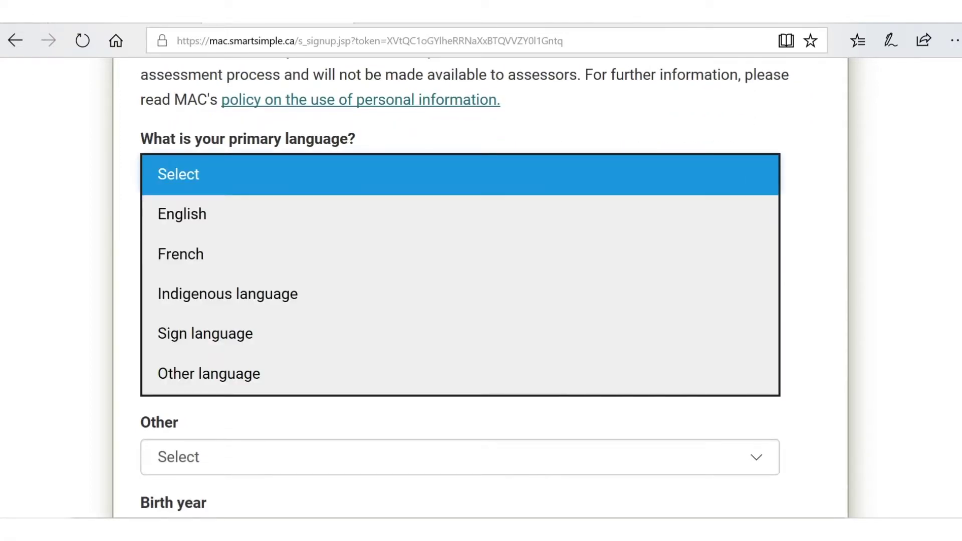
{"action": "key", "text": "Down"}
{"action": "key", "text": "Return"}
Answer Yes for English and tick Speak, Read and Understand
{"action": "scroll", "coordinate": [462, 287], "scroll_direction": "down", "scroll_amount": 2}
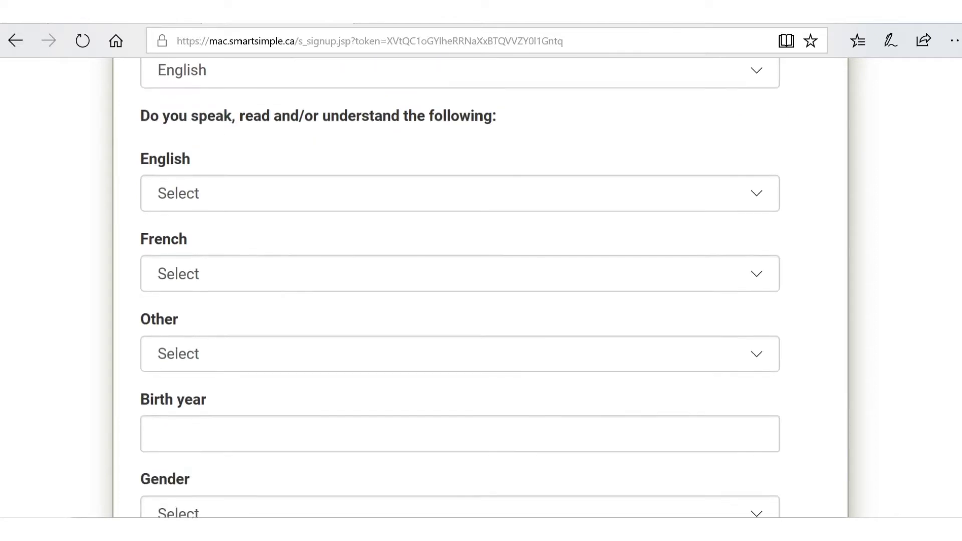
{"action": "key", "text": "Tab"}
{"action": "key", "text": "alt+Down"}
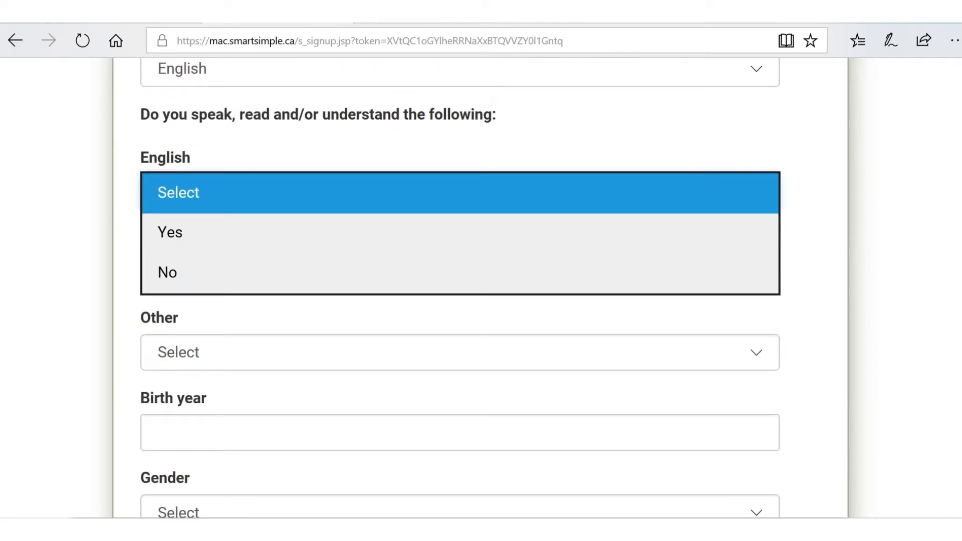
{"action": "key", "text": "Down"}
{"action": "key", "text": "Return"}
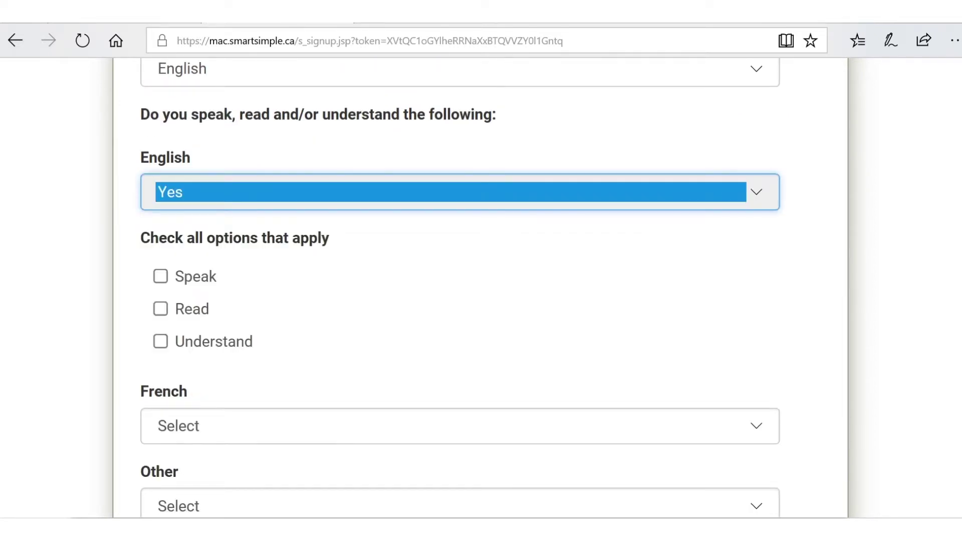
{"action": "key", "text": "Tab"}
{"action": "key", "text": "space"}
{"action": "key", "text": "Tab"}
{"action": "key", "text": "space"}
{"action": "key", "text": "Tab"}
{"action": "key", "text": "space"}
Answer Yes for French and tick Speak only
{"action": "scroll", "coordinate": [460, 288], "scroll_direction": "down", "scroll_amount": 1}
{"action": "scroll", "coordinate": [460, 287], "scroll_direction": "down", "scroll_amount": 4}
{"action": "key", "text": "Tab"}
{"action": "key", "text": "alt+Down"}
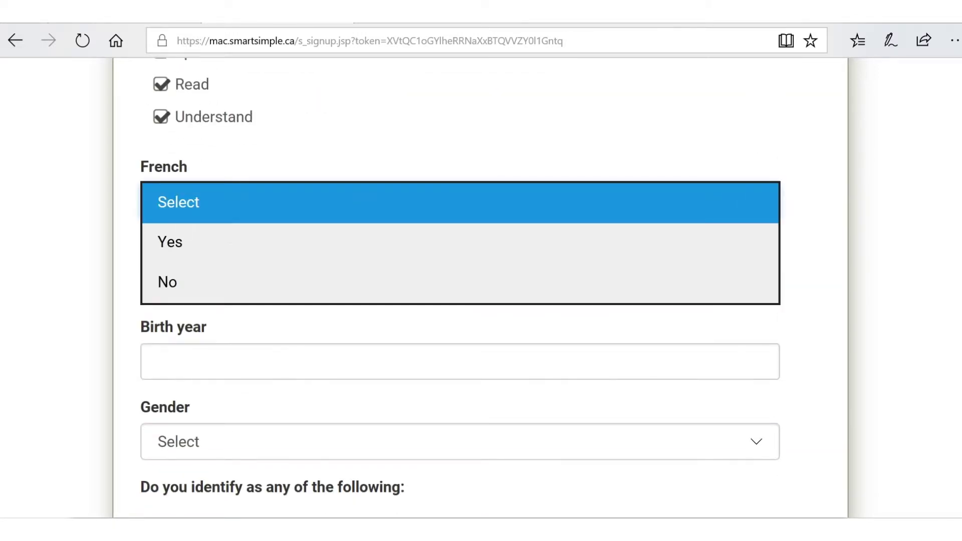
{"action": "key", "text": "Down"}
{"action": "key", "text": "Return"}
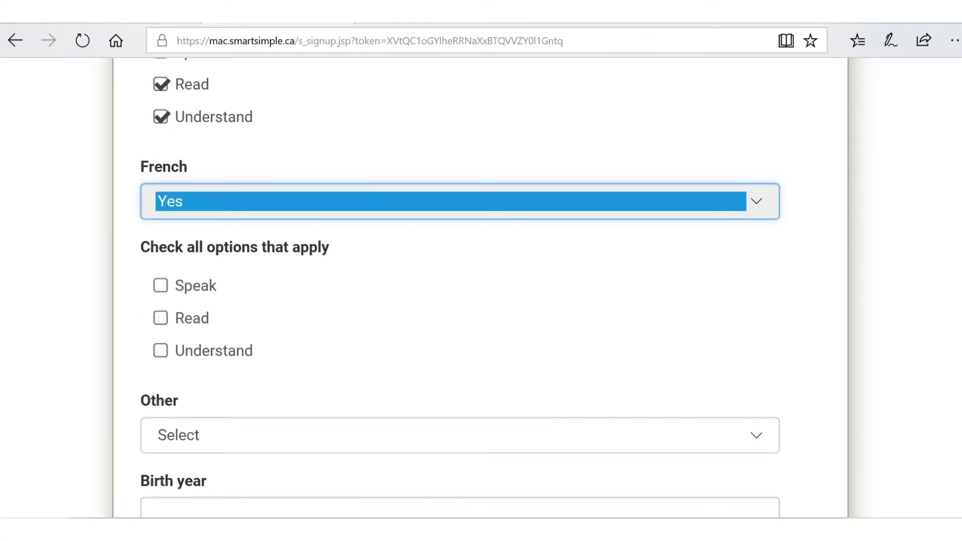
{"action": "key", "text": "Tab"}
{"action": "key", "text": "space"}
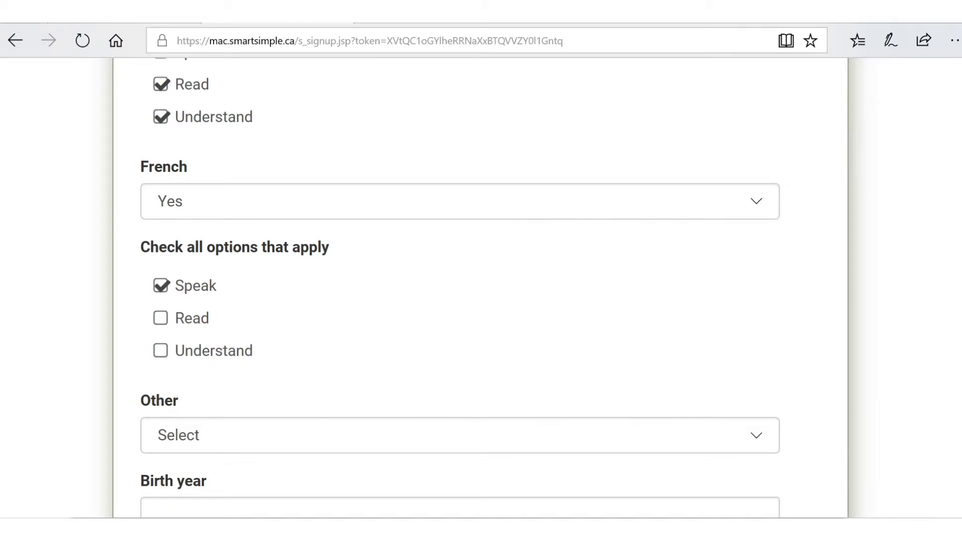
Enter birth year 1982 and select Female as gender
{"action": "scroll", "coordinate": [459, 288], "scroll_direction": "down", "scroll_amount": 5}
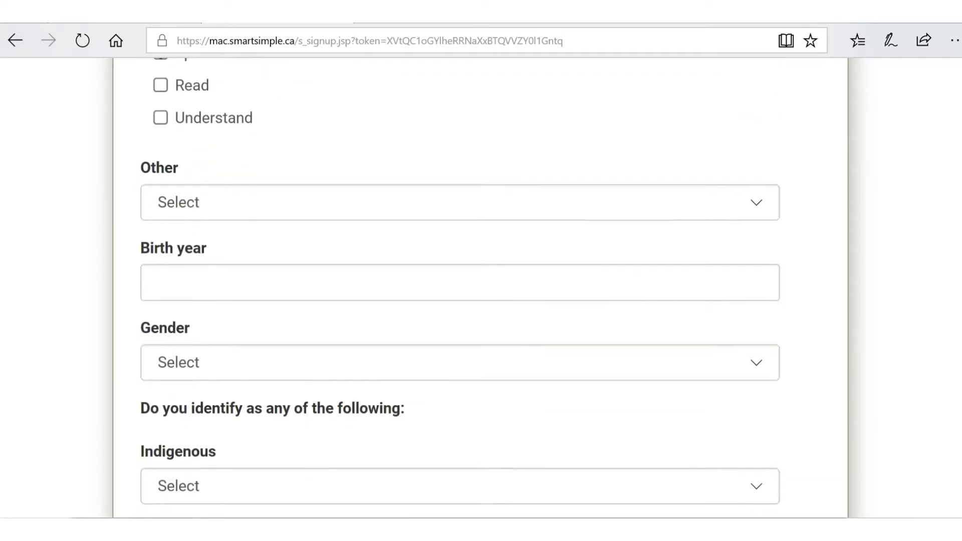
{"action": "left_click", "coordinate": [460, 256]}
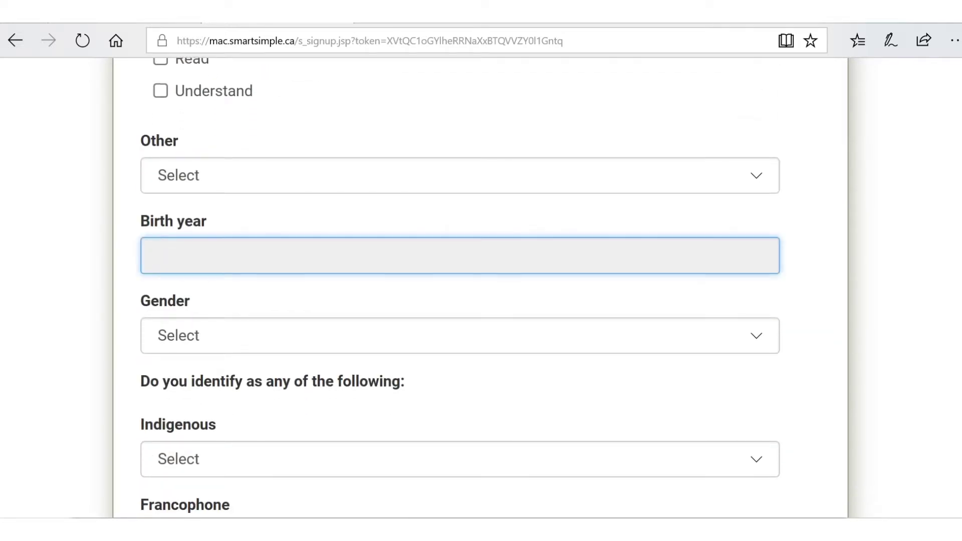
{"action": "type", "text": "1982"}
{"action": "left_click", "coordinate": [459, 335]}
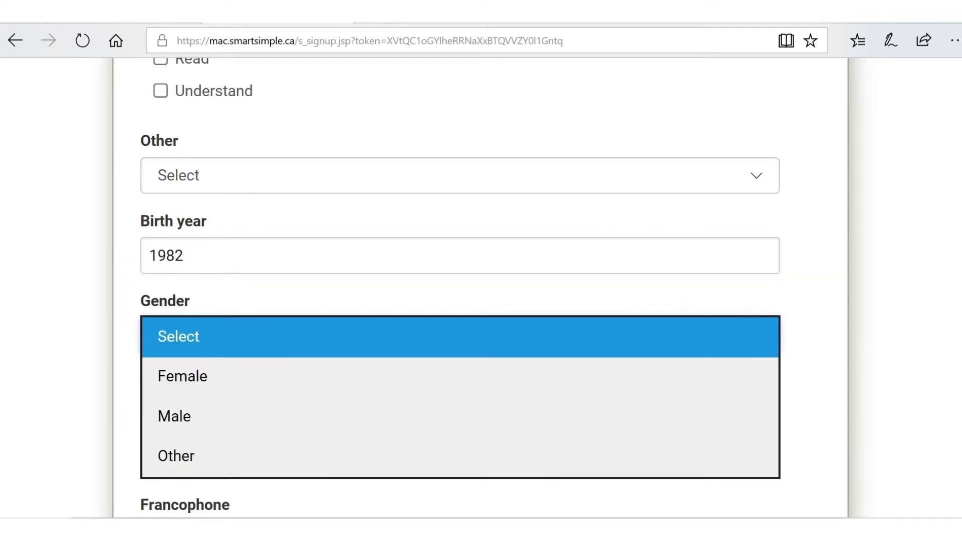
{"action": "left_click", "coordinate": [460, 375]}
Tick the information acknowledgement and terms and conditions boxes, then submit the registration
{"action": "scroll", "coordinate": [460, 288], "scroll_direction": "down", "scroll_amount": 5}
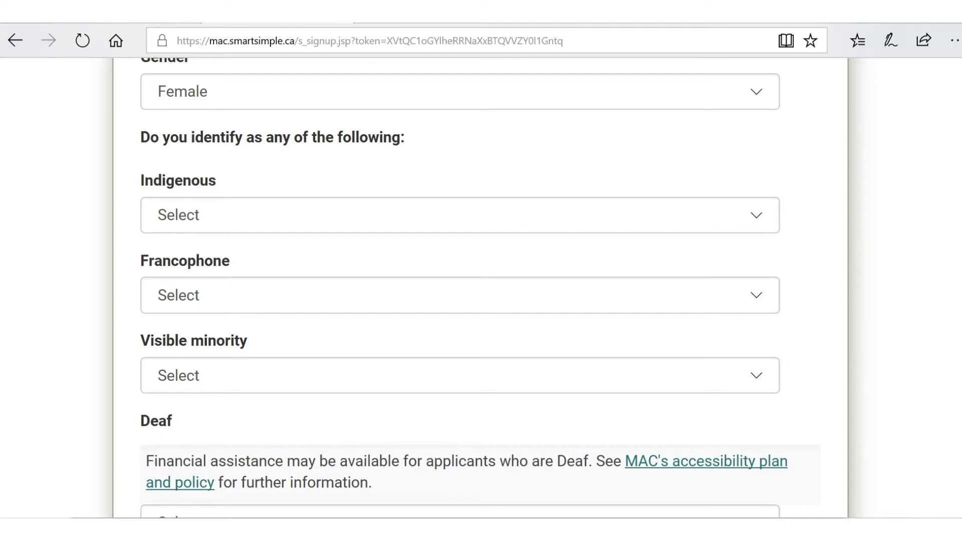
{"action": "scroll", "coordinate": [479, 288], "scroll_direction": "down", "scroll_amount": 6}
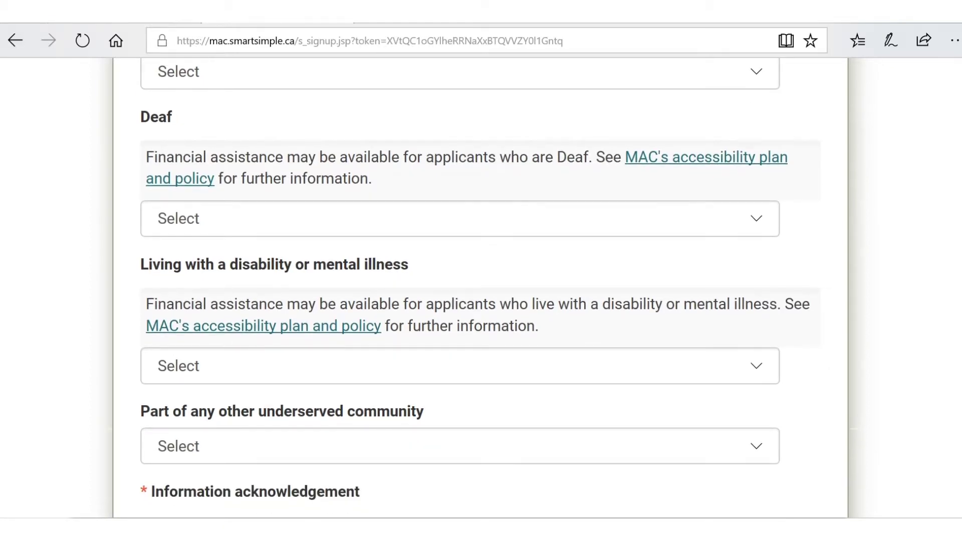
{"action": "scroll", "coordinate": [479, 287], "scroll_direction": "down", "scroll_amount": 5}
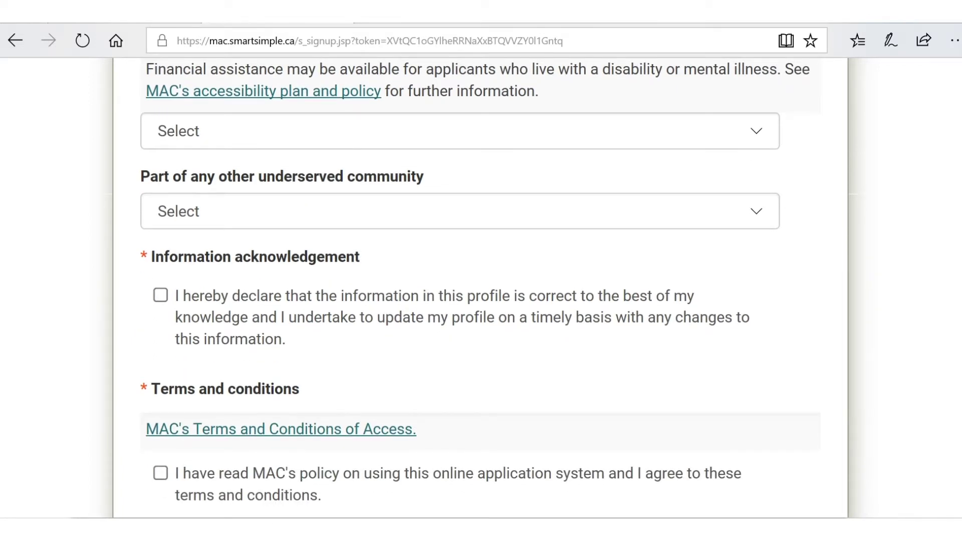
{"action": "left_click", "coordinate": [161, 295]}
{"action": "scroll", "coordinate": [480, 287], "scroll_direction": "down", "scroll_amount": 2}
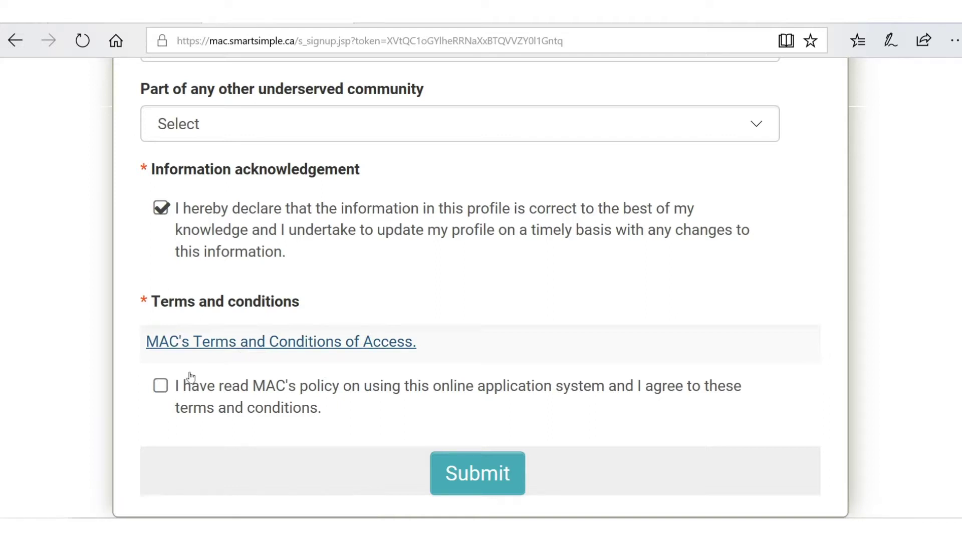
{"action": "left_click", "coordinate": [160, 386]}
{"action": "left_click", "coordinate": [471, 477]}
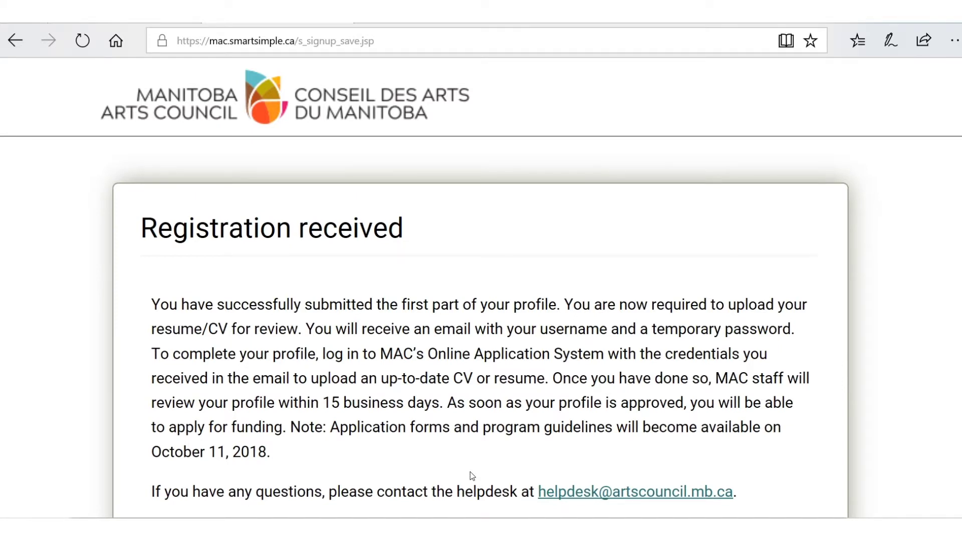
Scroll the Registration received confirmation page
{"action": "scroll", "coordinate": [471, 475], "scroll_direction": "down", "scroll_amount": 2}
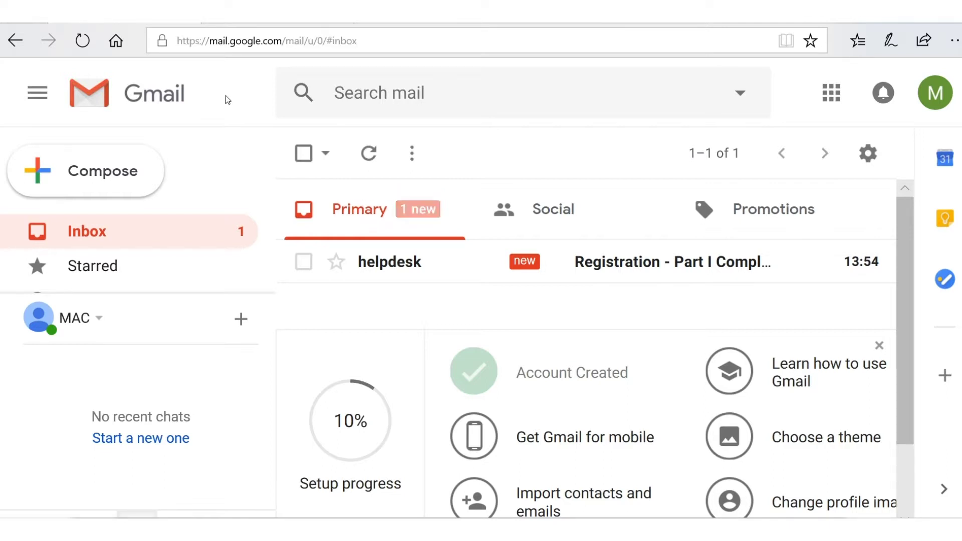
Open the Registration - Part I Complete helpdesk email and select its temporary password
{"action": "left_click", "coordinate": [595, 261]}
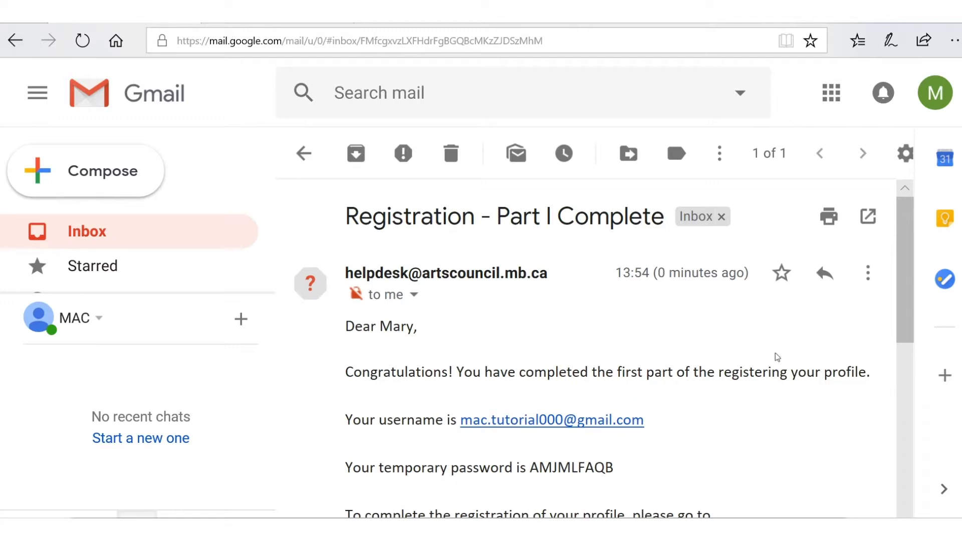
{"action": "left_click", "coordinate": [907, 469]}
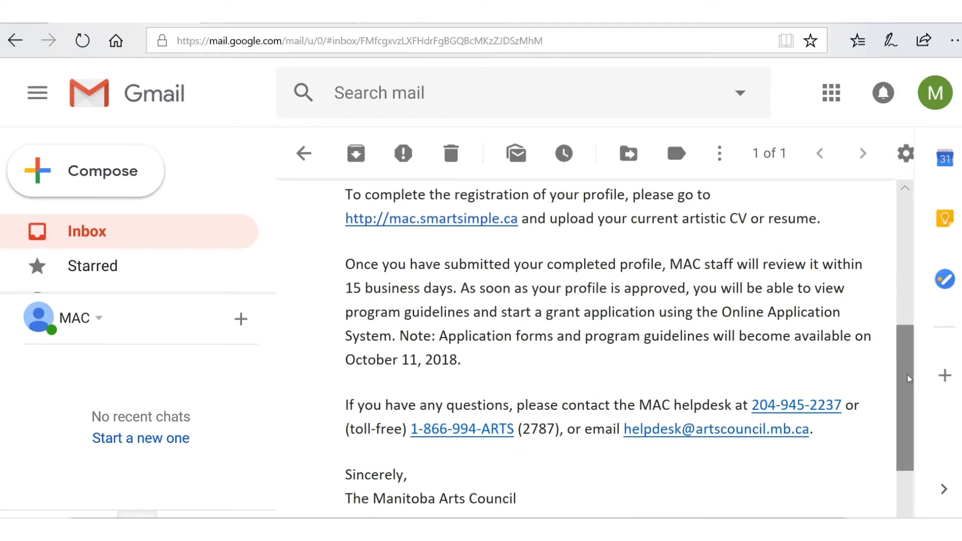
{"action": "left_click", "coordinate": [899, 314]}
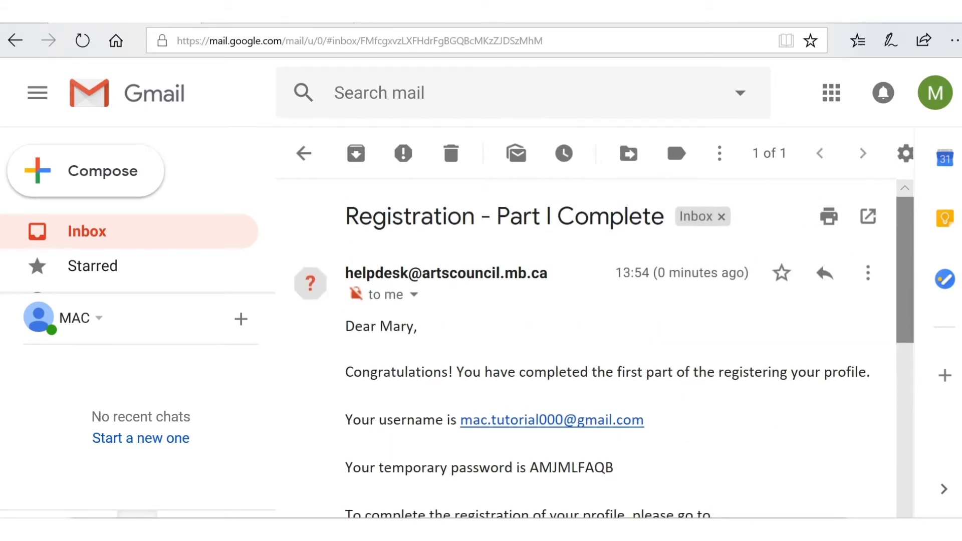
{"action": "scroll", "coordinate": [899, 319], "scroll_direction": "down", "scroll_amount": 3}
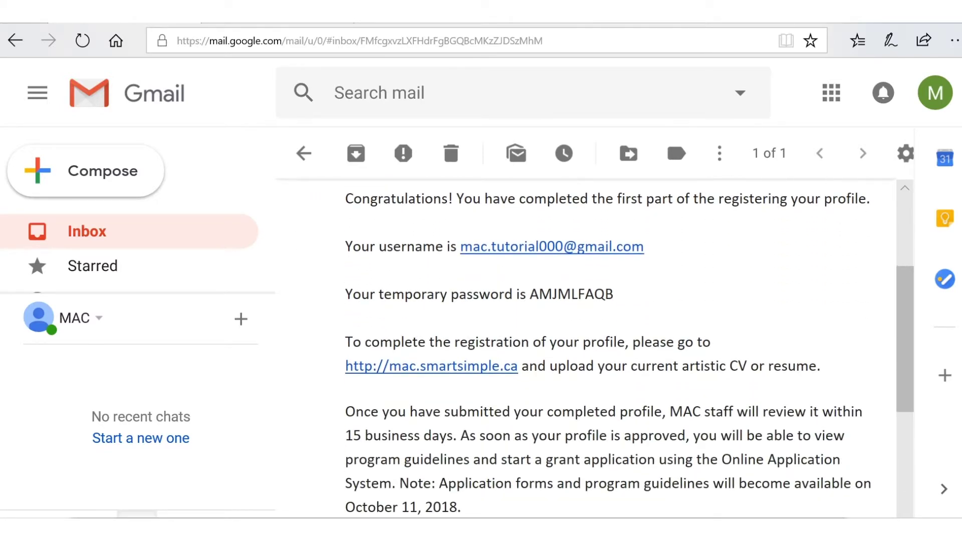
{"action": "scroll", "coordinate": [626, 350], "scroll_direction": "down", "scroll_amount": 1}
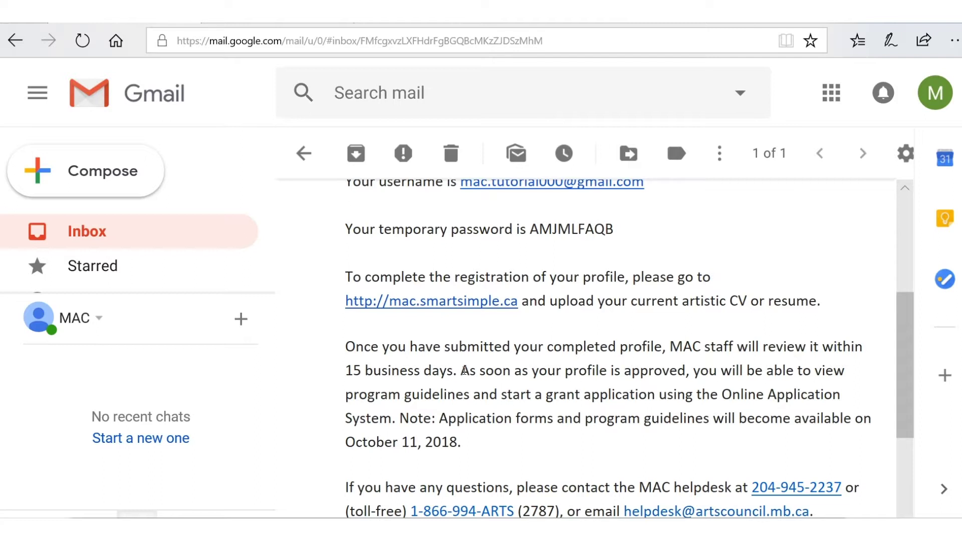
{"action": "double_click", "coordinate": [612, 227]}
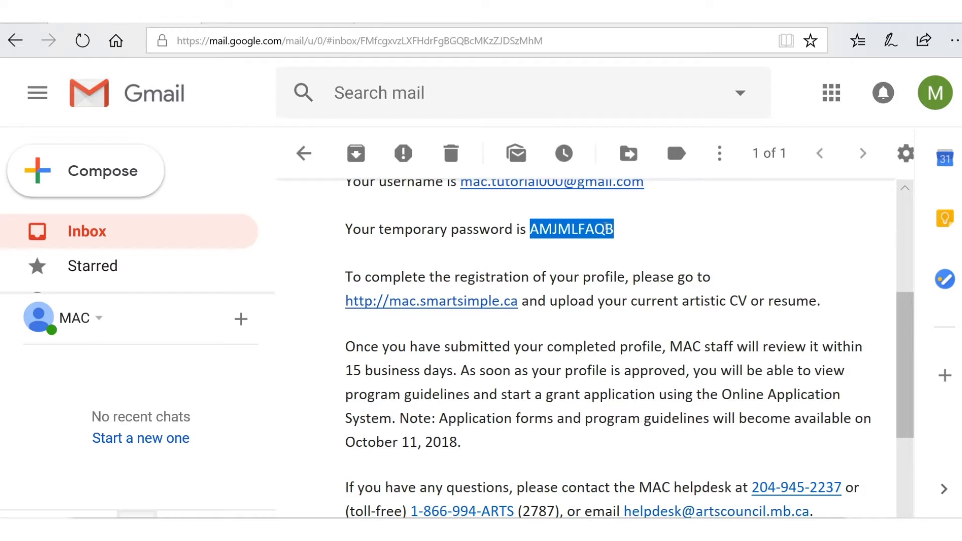
Log in at mac.smartsimple.ca with the account e-mail and pasted temporary password
{"action": "left_click", "coordinate": [478, 302]}
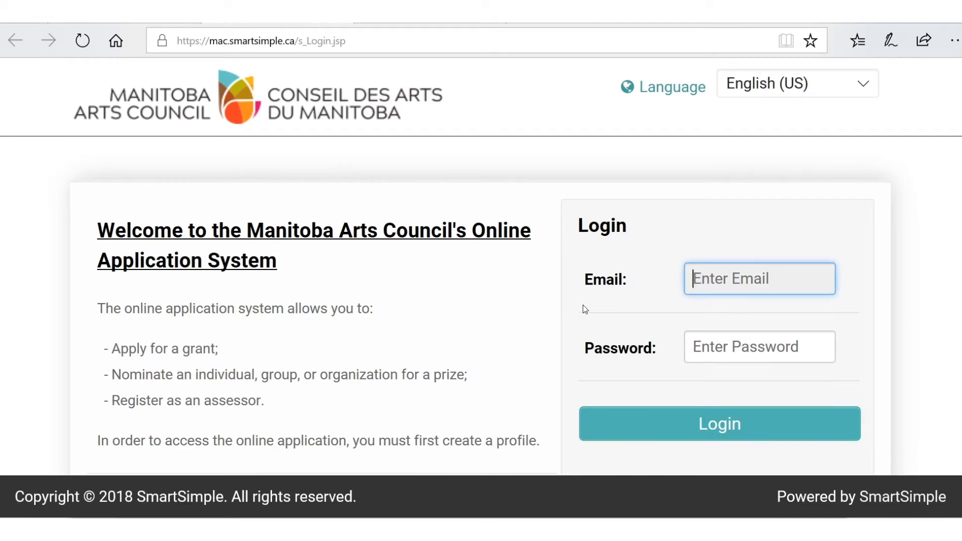
{"action": "left_click", "coordinate": [711, 347]}
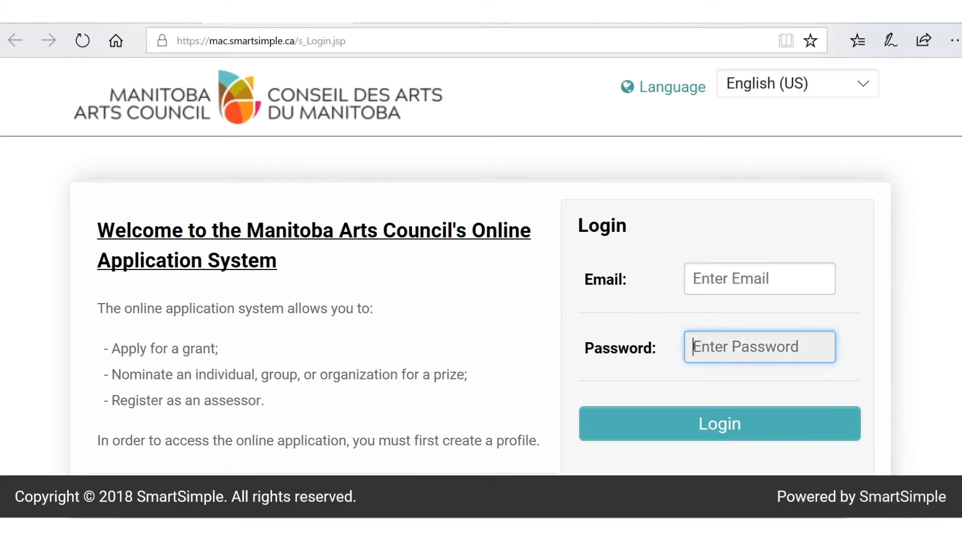
{"action": "key", "text": "ctrl+v"}
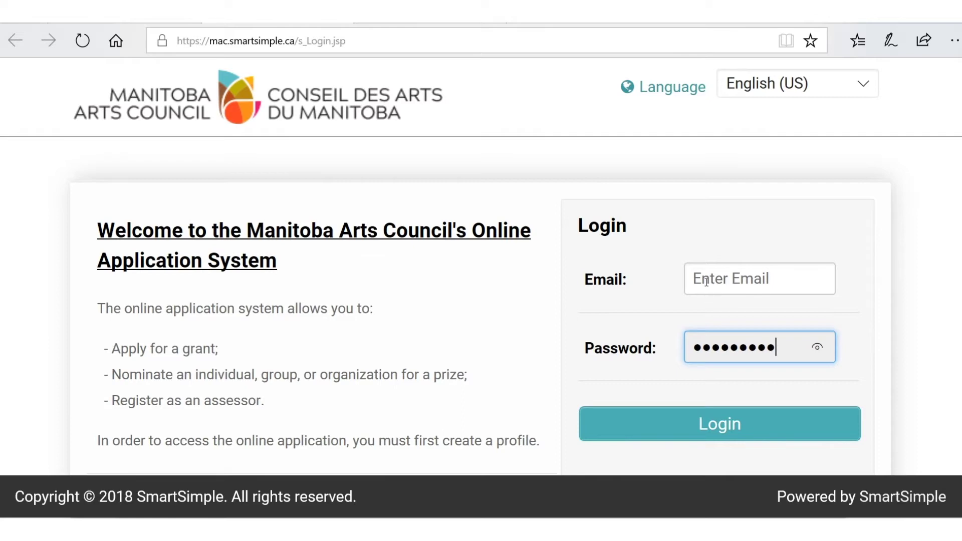
{"action": "left_click", "coordinate": [706, 281]}
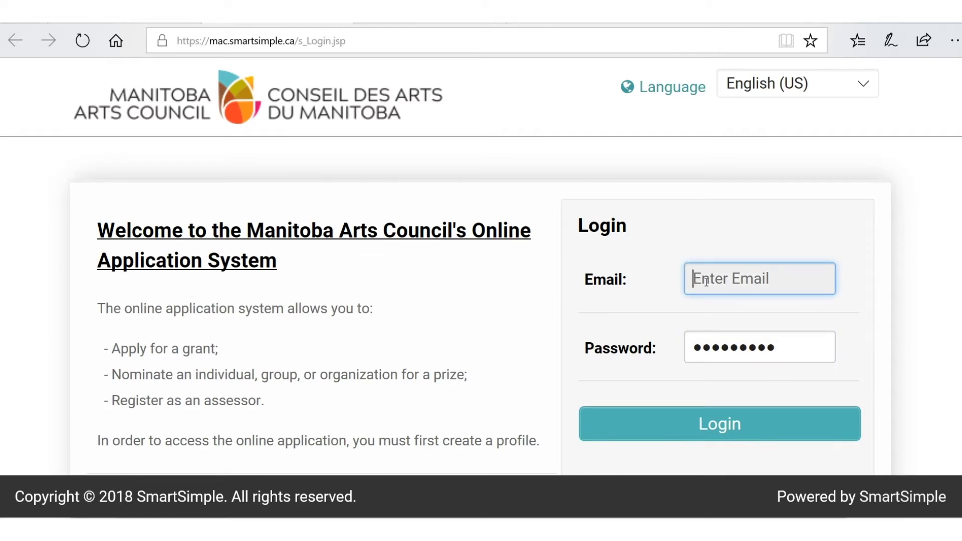
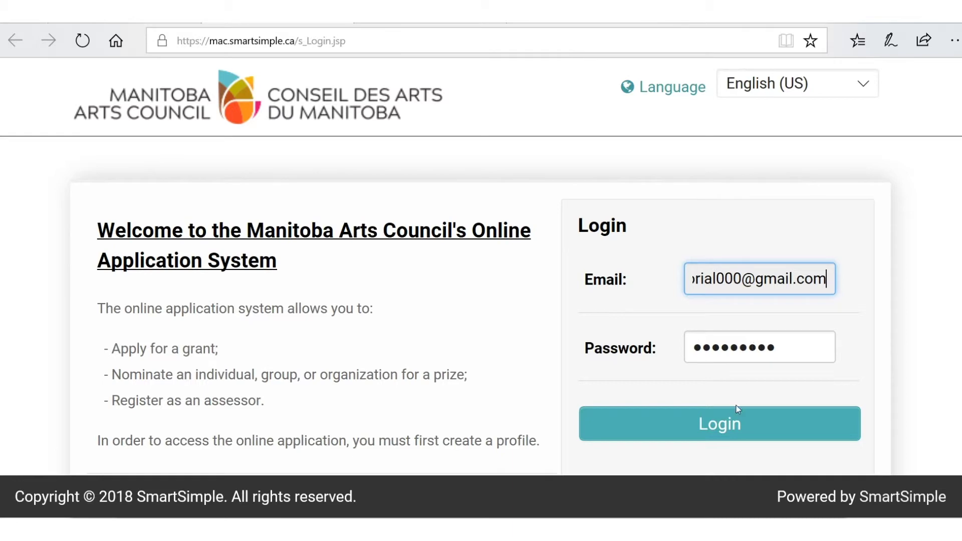
{"action": "left_click", "coordinate": [730, 423]}
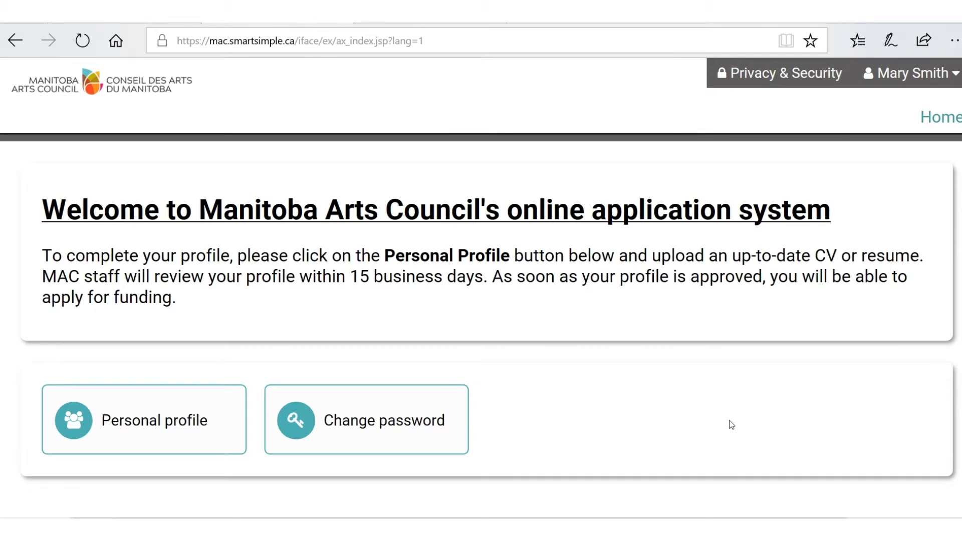
Fill in the Change Password form with the temporary and new passwords and submit it
{"action": "left_click", "coordinate": [398, 419]}
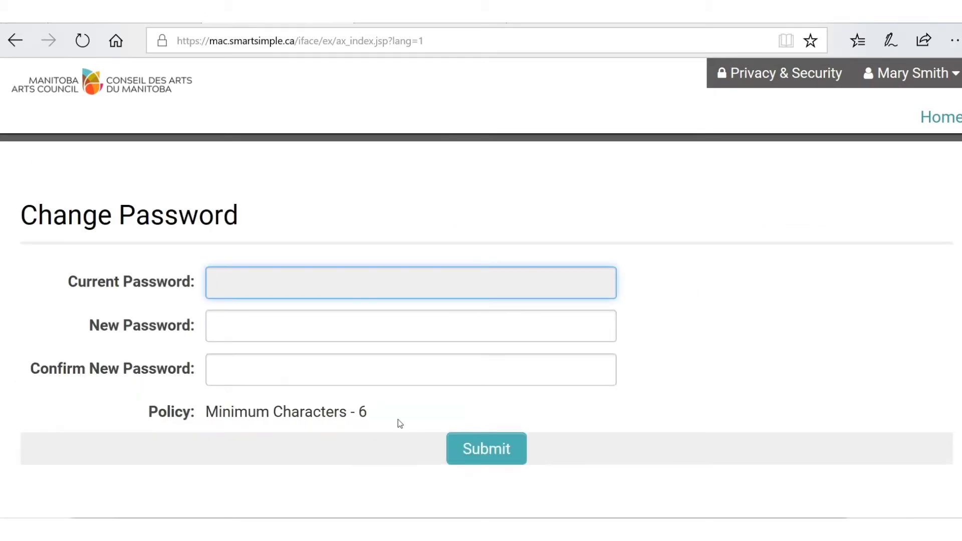
{"action": "key", "text": "ctrl+v"}
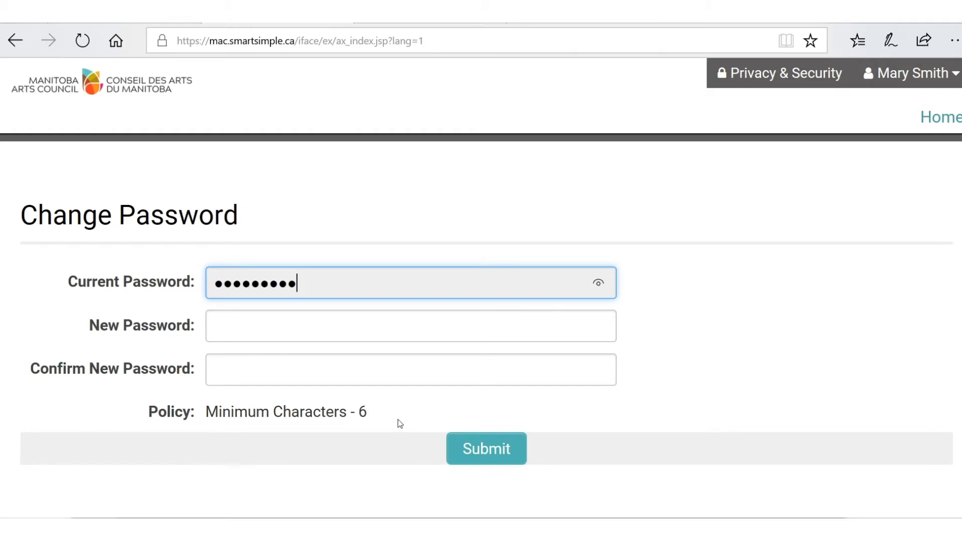
{"action": "left_click", "coordinate": [260, 319]}
{"action": "type", "text": "••••••"}
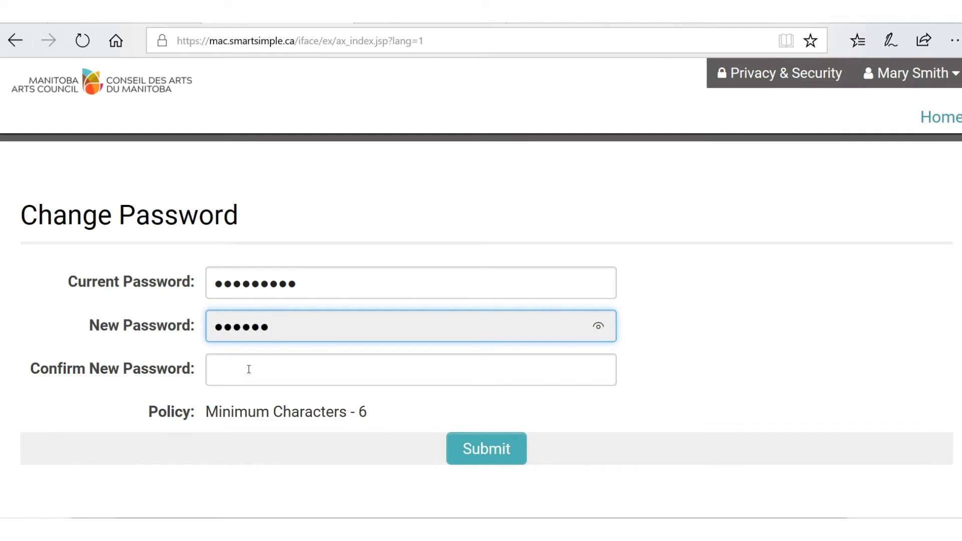
{"action": "left_click", "coordinate": [248, 369]}
{"action": "type", "text": "••••••"}
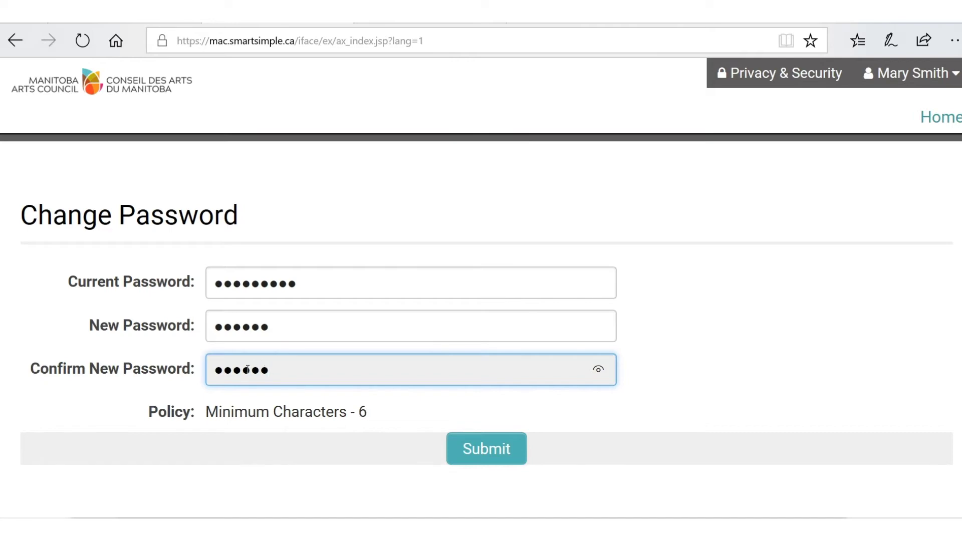
{"action": "left_click", "coordinate": [472, 447]}
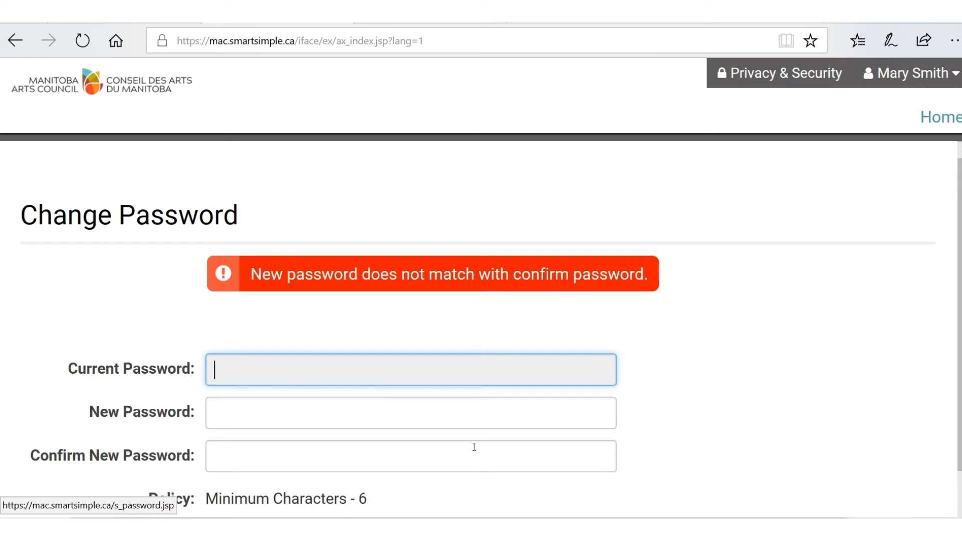
After the mismatch error, re-enter the current, new and confirmation passwords
{"action": "key", "text": "ctrl+v"}
{"action": "key", "text": "Tab"}
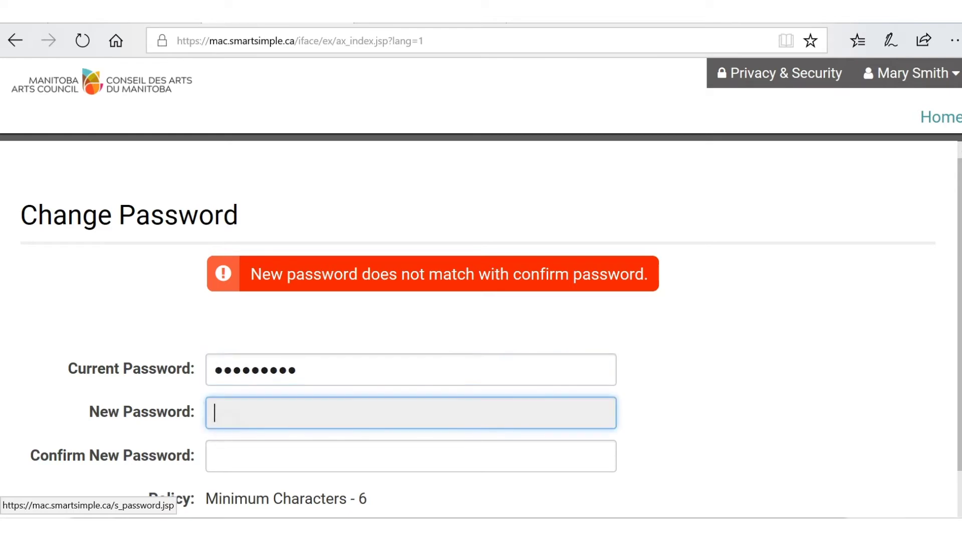
{"action": "type", "text": "••••••"}
{"action": "key", "text": "Tab"}
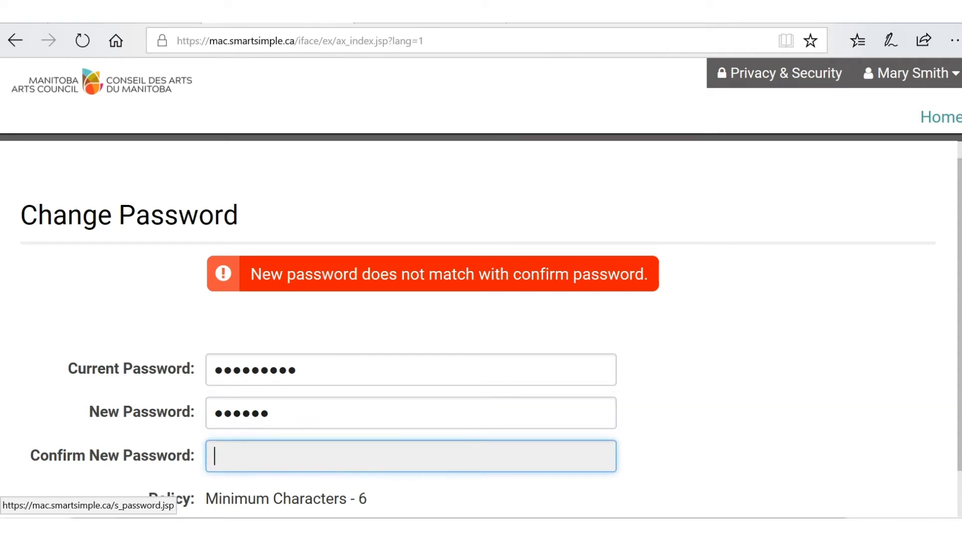
{"action": "type", "text": "••••••"}
{"action": "key", "text": "Tab"}
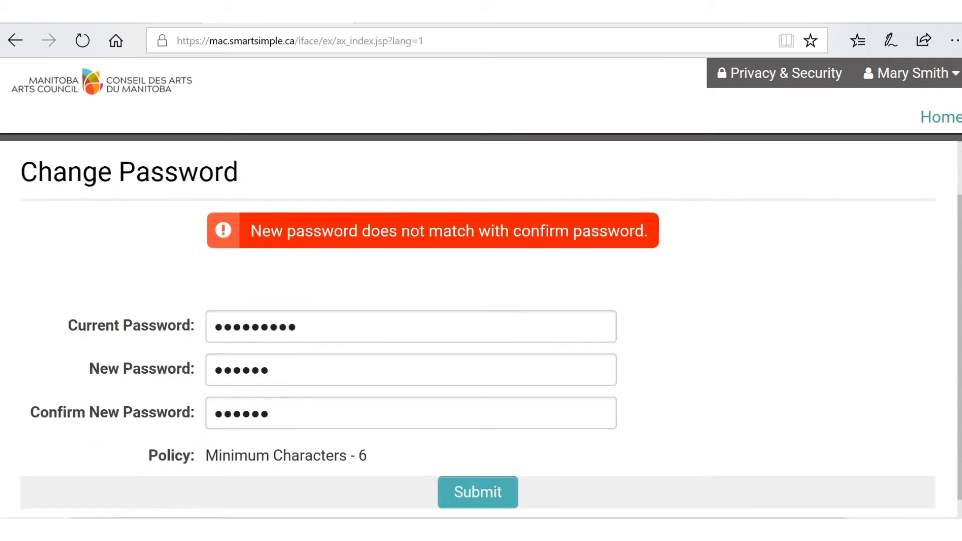
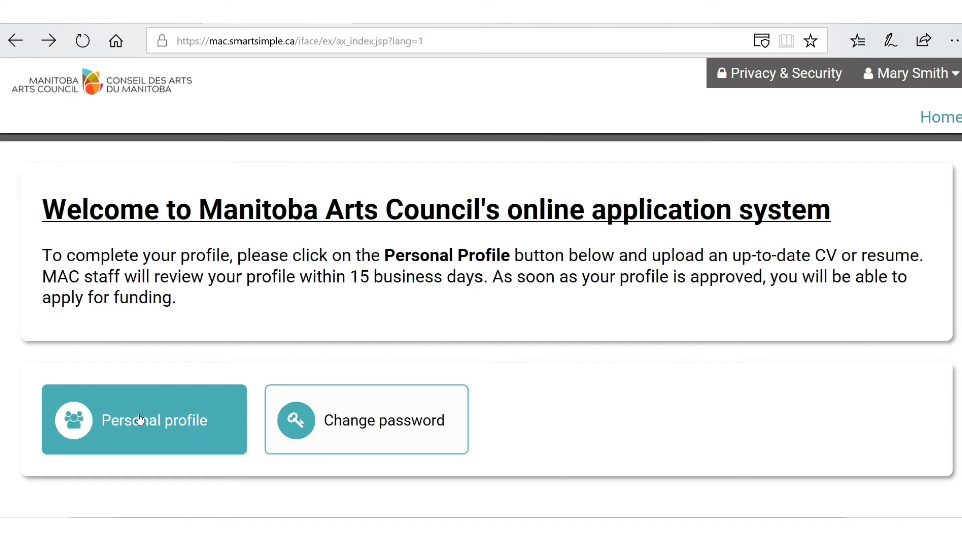
Open the personal profile and bring up the File Manager for the Resume/CV field
{"action": "left_click", "coordinate": [140, 419]}
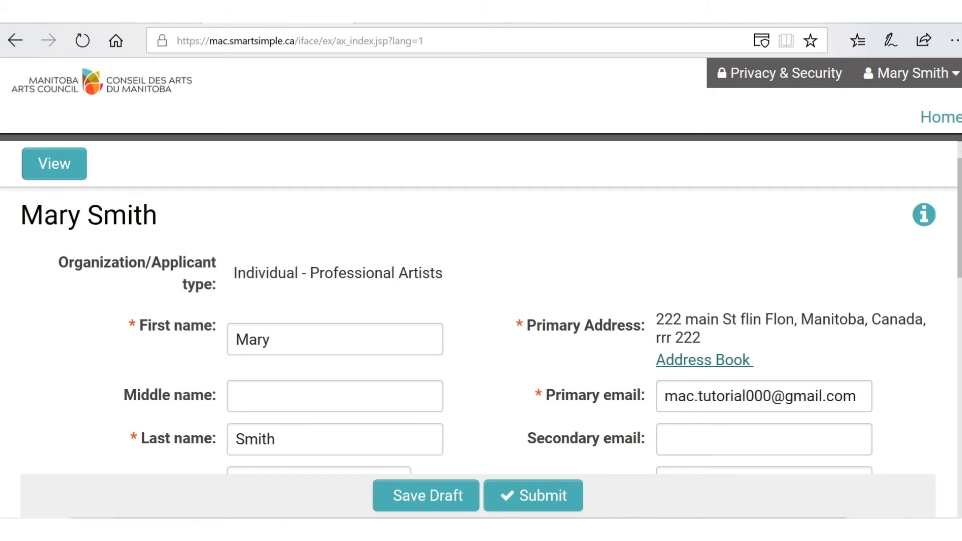
{"action": "scroll", "coordinate": [140, 419], "scroll_direction": "down", "scroll_amount": 4}
{"action": "scroll", "coordinate": [481, 330], "scroll_direction": "down", "scroll_amount": 3}
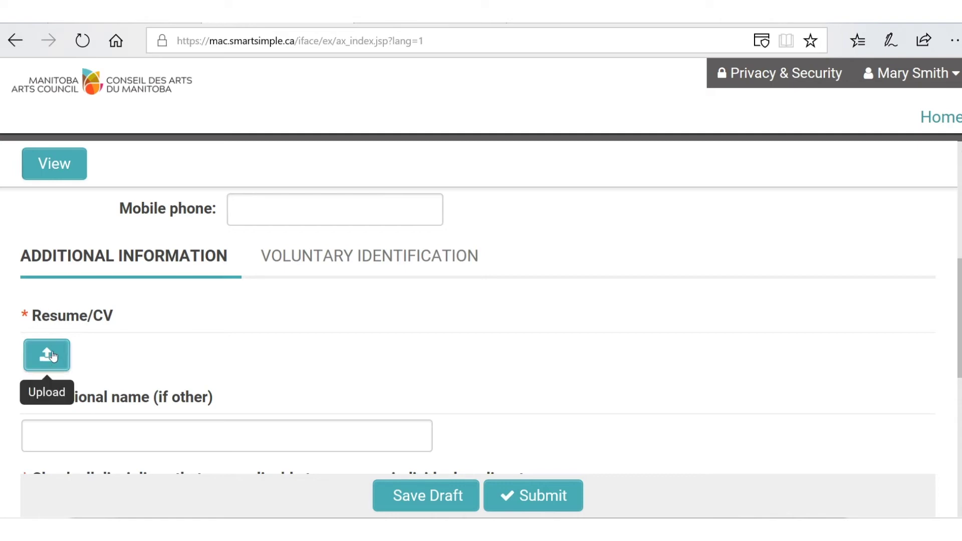
{"action": "left_click", "coordinate": [54, 356]}
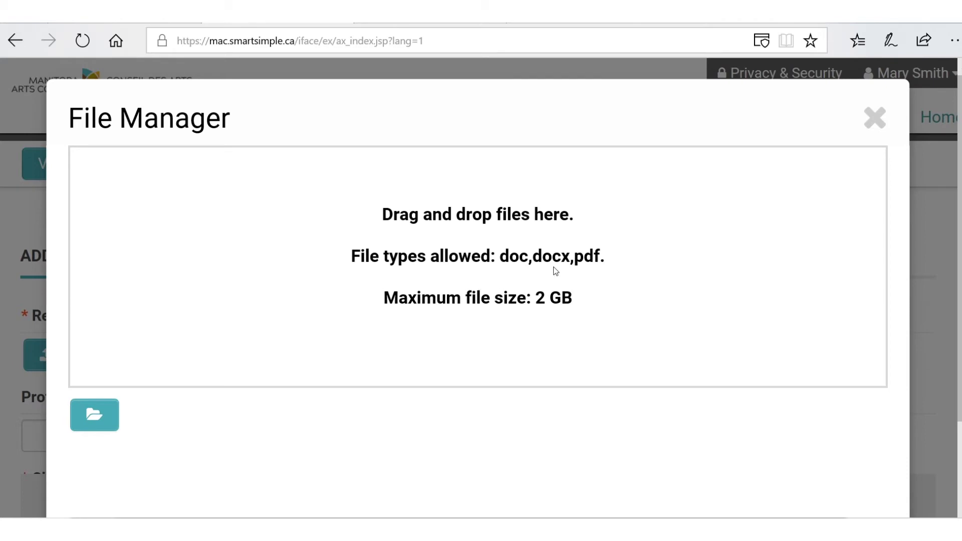
Upload Artistic_Resume_MAC_Profile from the Desktop as the Resume/CV file
{"action": "left_click", "coordinate": [99, 413]}
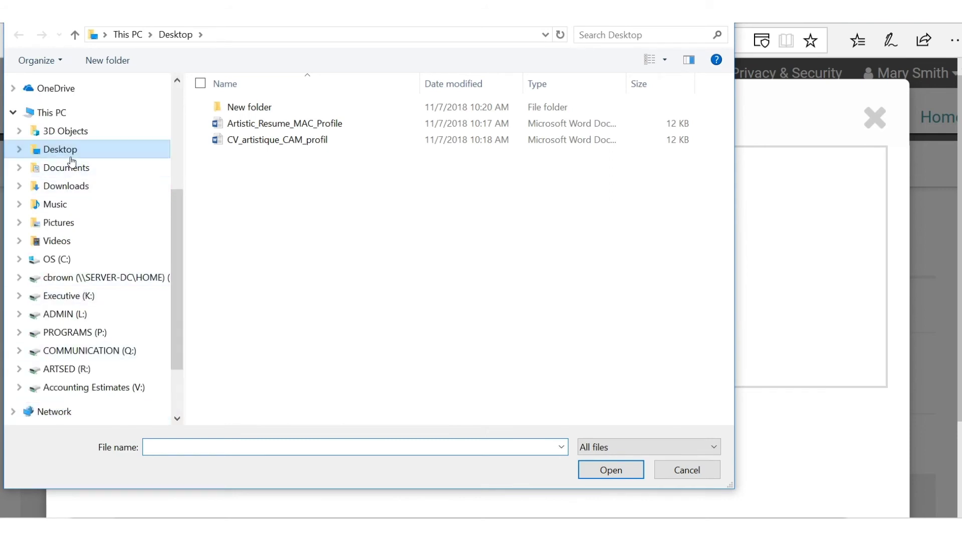
{"action": "left_click", "coordinate": [74, 151]}
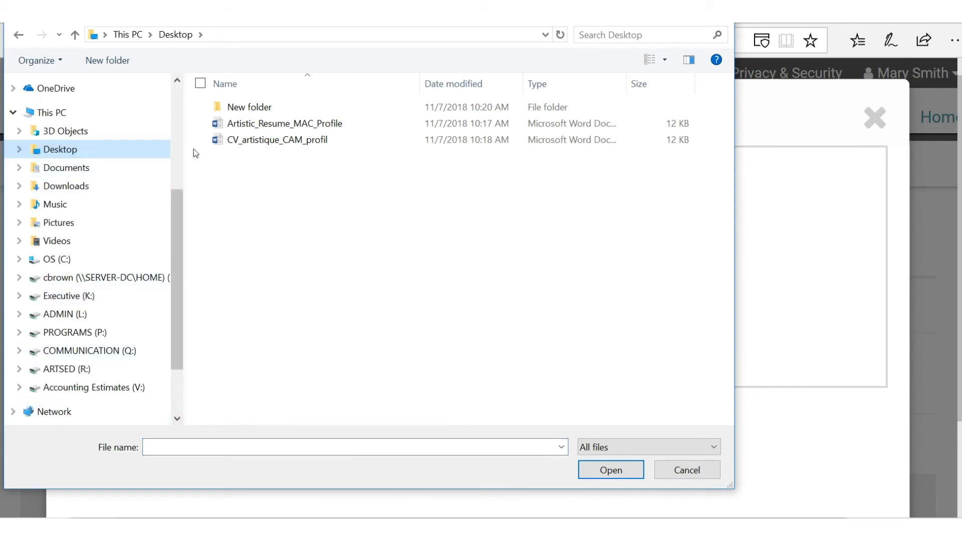
{"action": "double_click", "coordinate": [262, 126]}
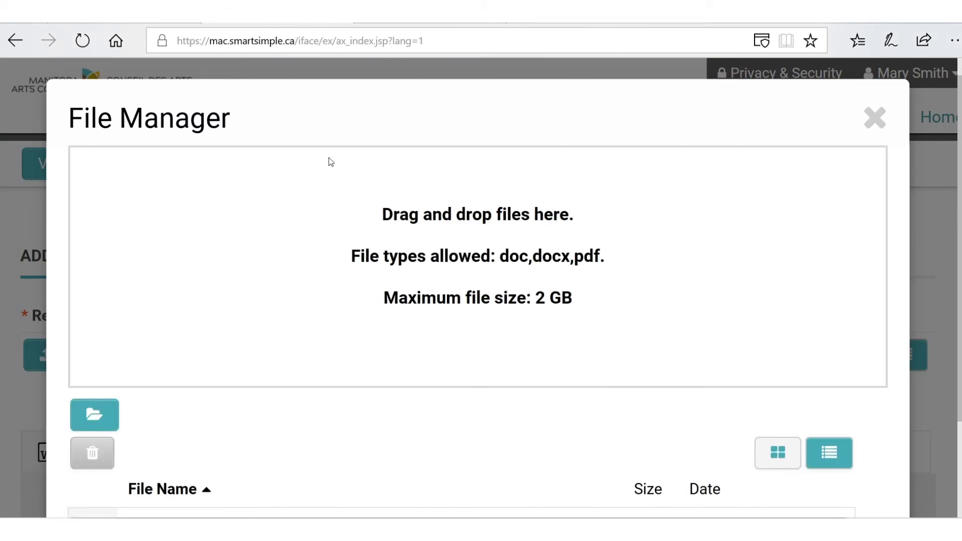
Save the profile with Artistic_Resume_MAC_Profile.docx attached as a draft, then submit it
{"action": "left_click", "coordinate": [874, 118]}
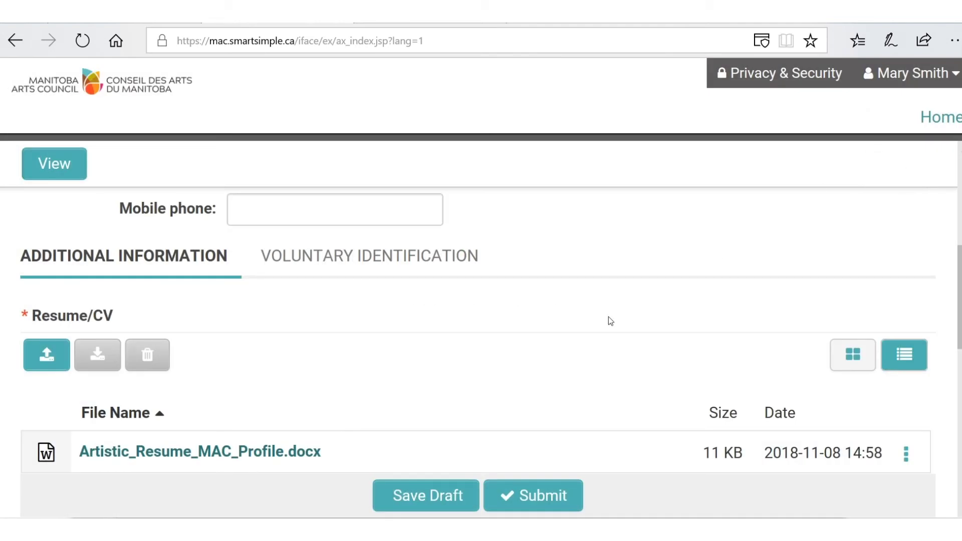
{"action": "left_click", "coordinate": [435, 494]}
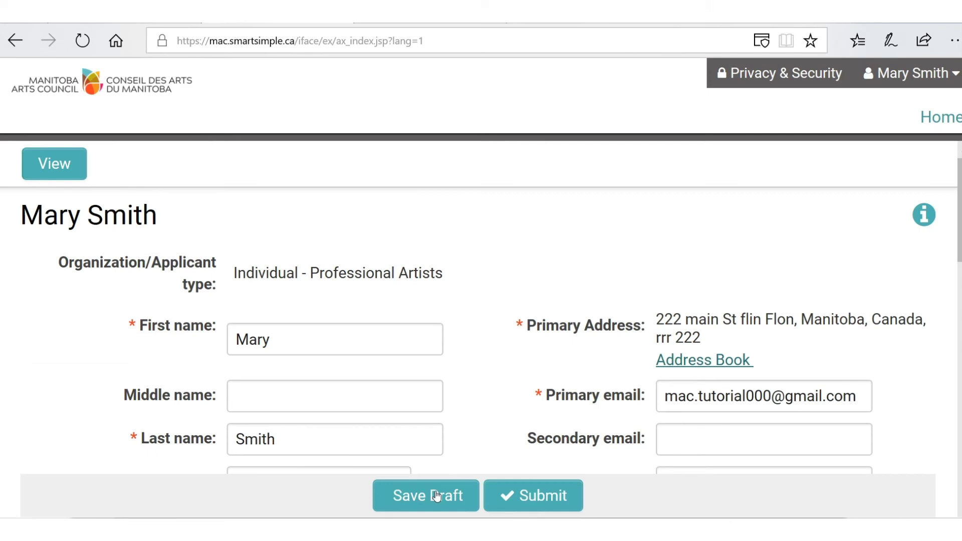
{"action": "scroll", "coordinate": [535, 502], "scroll_direction": "down", "scroll_amount": 6}
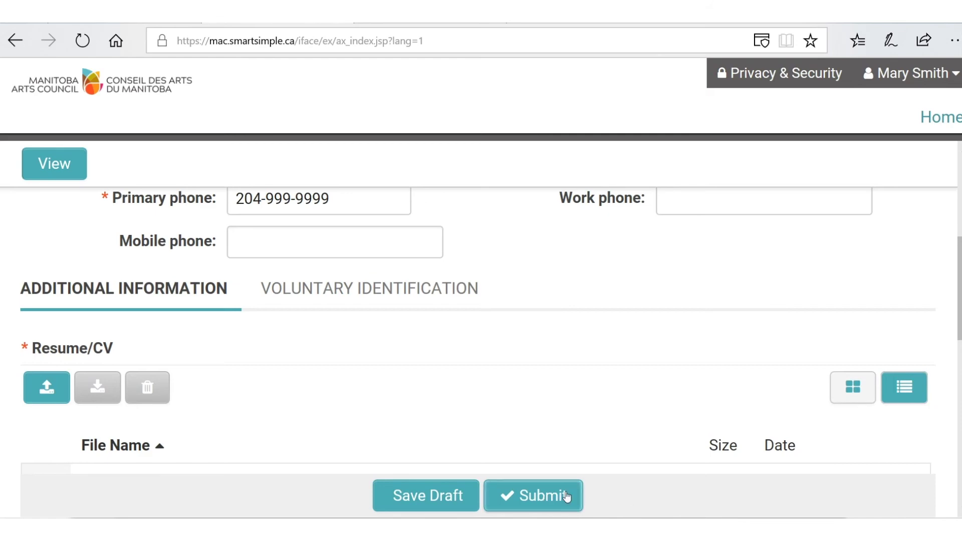
{"action": "left_click", "coordinate": [541, 496]}
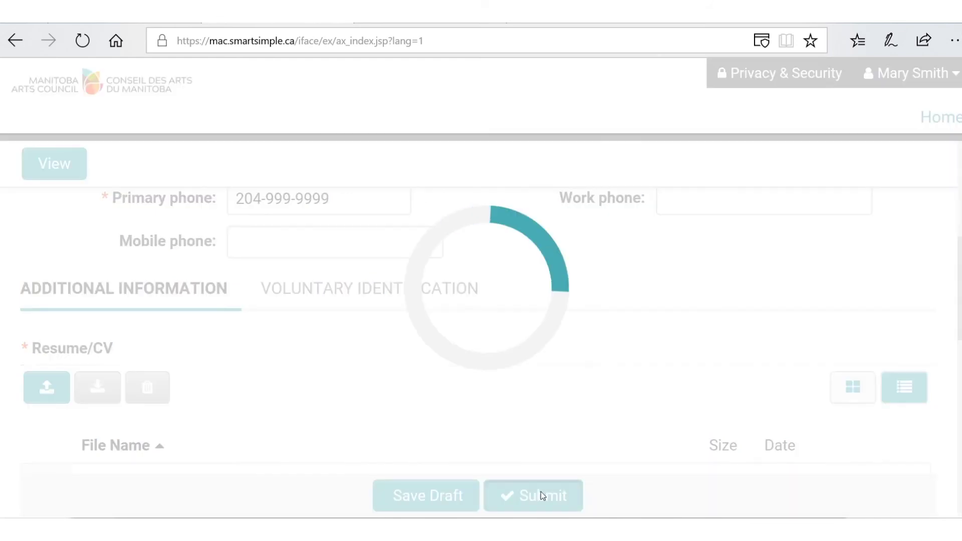